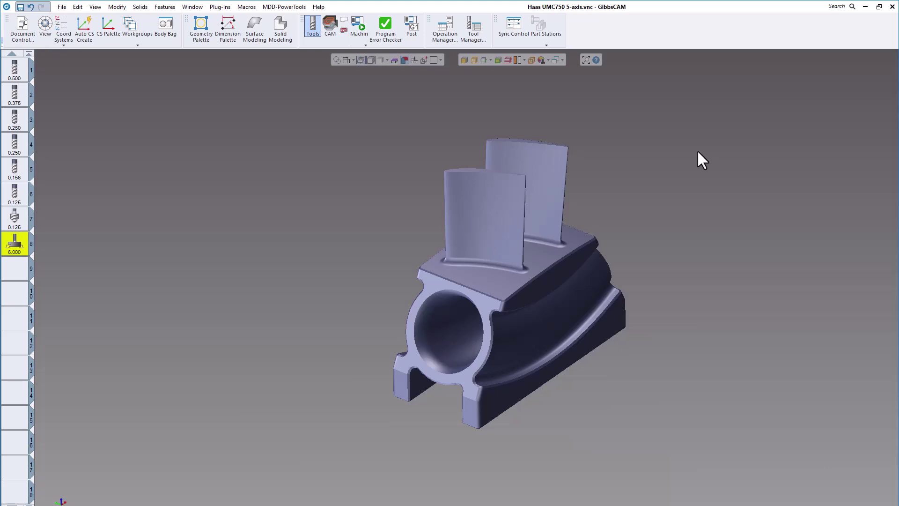
# Examine the definitions of the part's milling tools, from the 0.5 inch end mill to the 6 inch fly cutter.
pyautogui.click(646, 165)
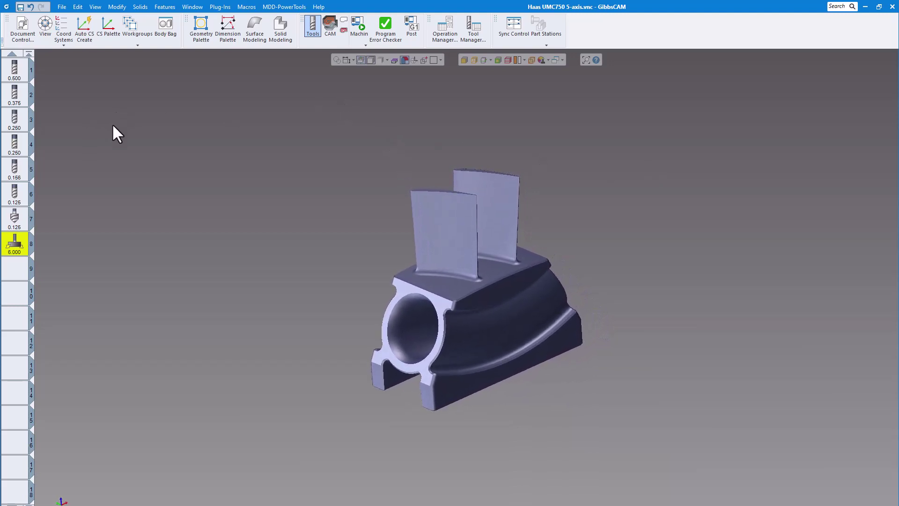
pyautogui.doubleClick(15, 70)
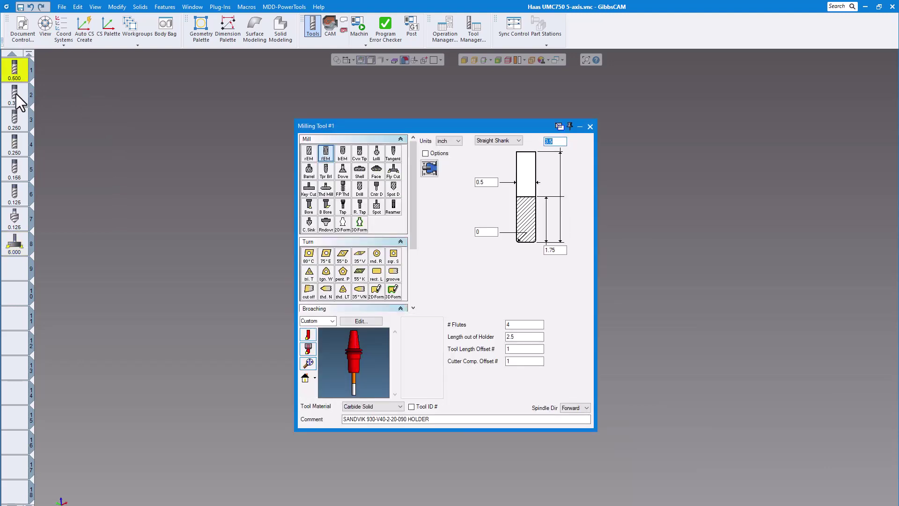
pyautogui.click(17, 102)
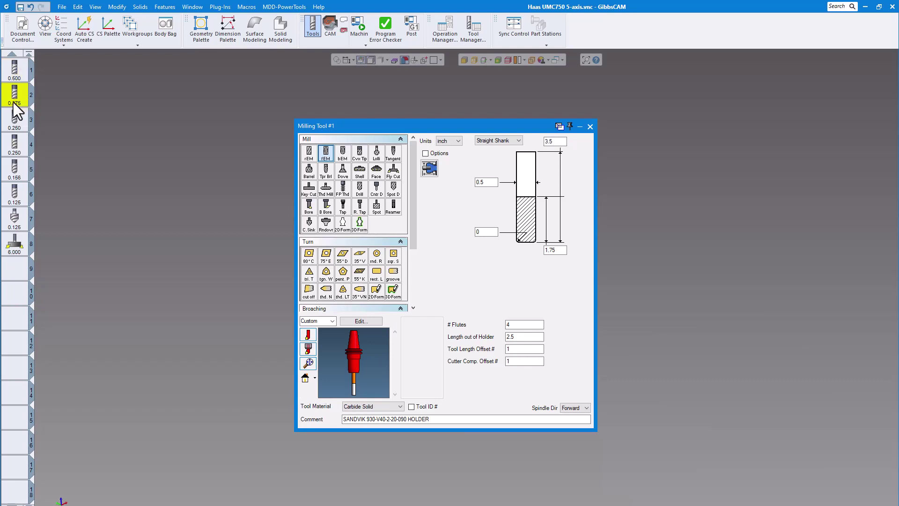
pyautogui.doubleClick(14, 126)
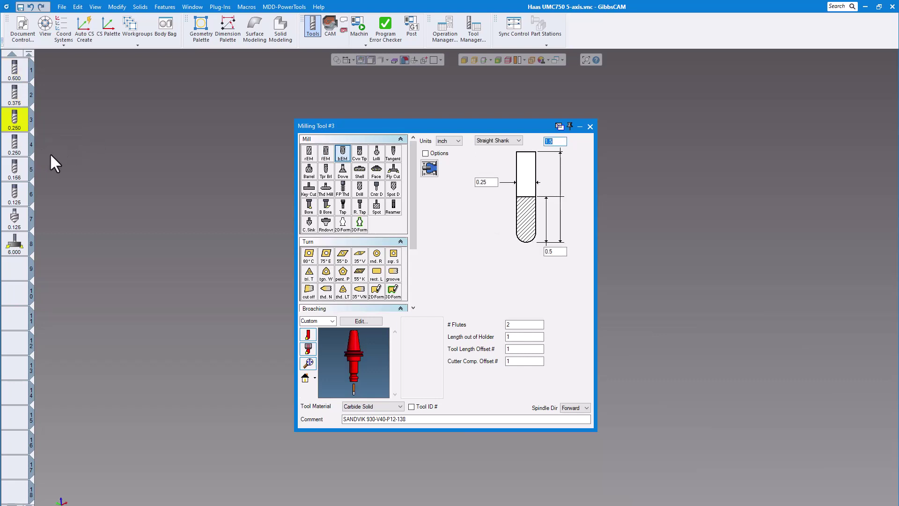
pyautogui.doubleClick(20, 151)
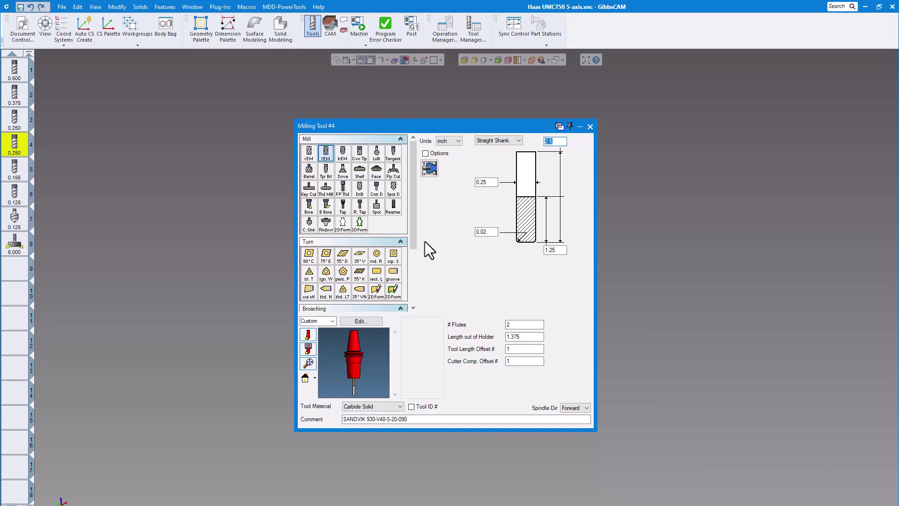
pyautogui.doubleClick(22, 175)
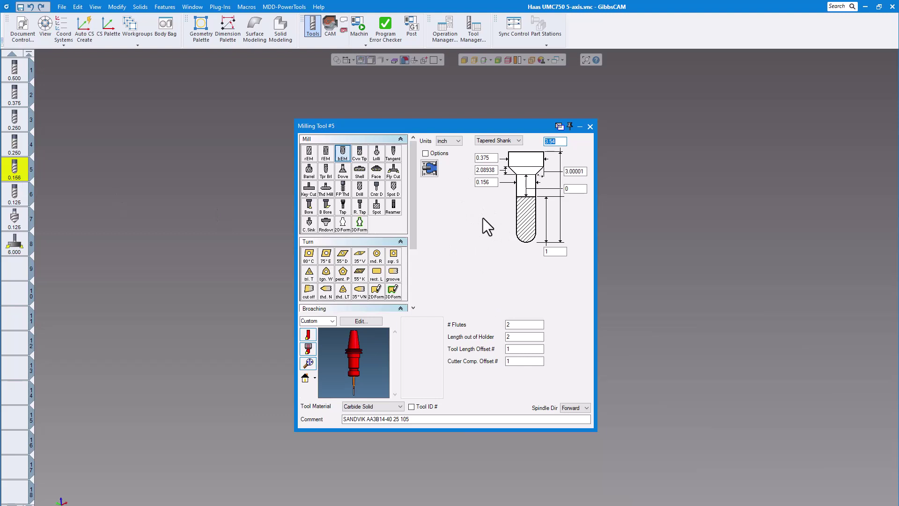
pyautogui.click(9, 201)
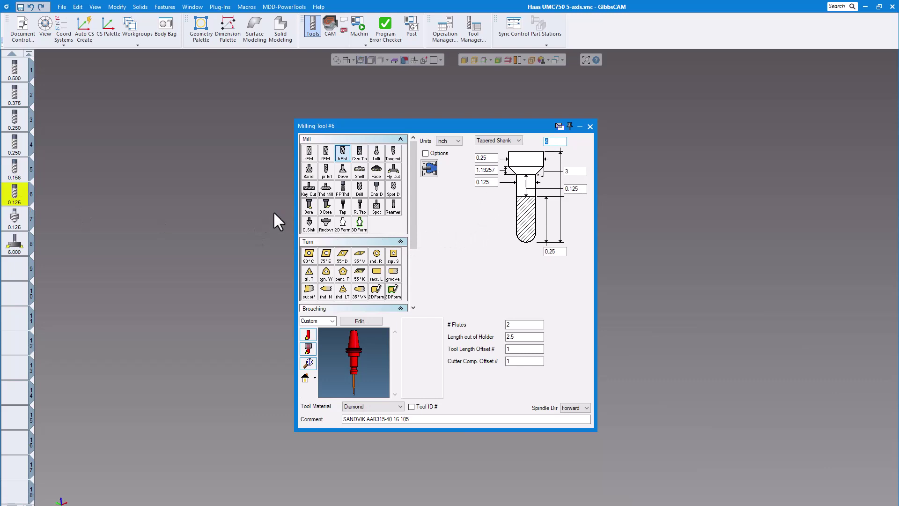
pyautogui.click(17, 223)
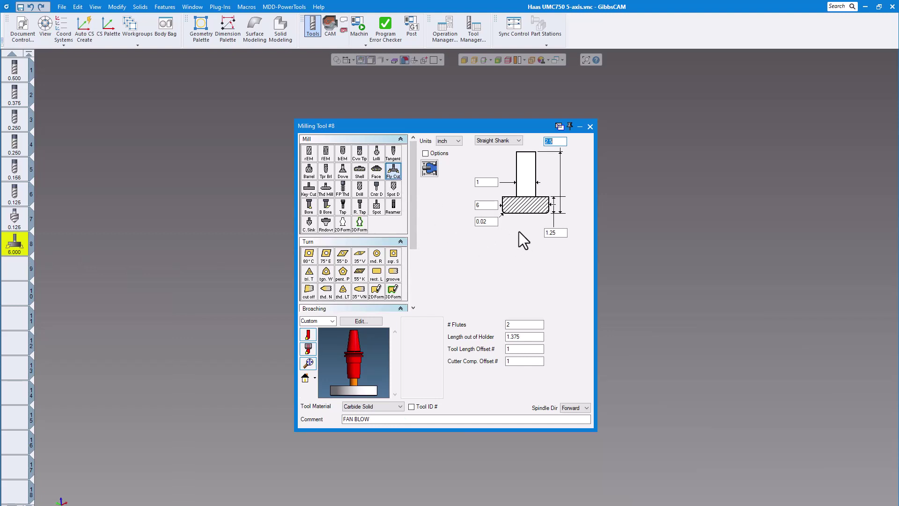
pyautogui.click(590, 127)
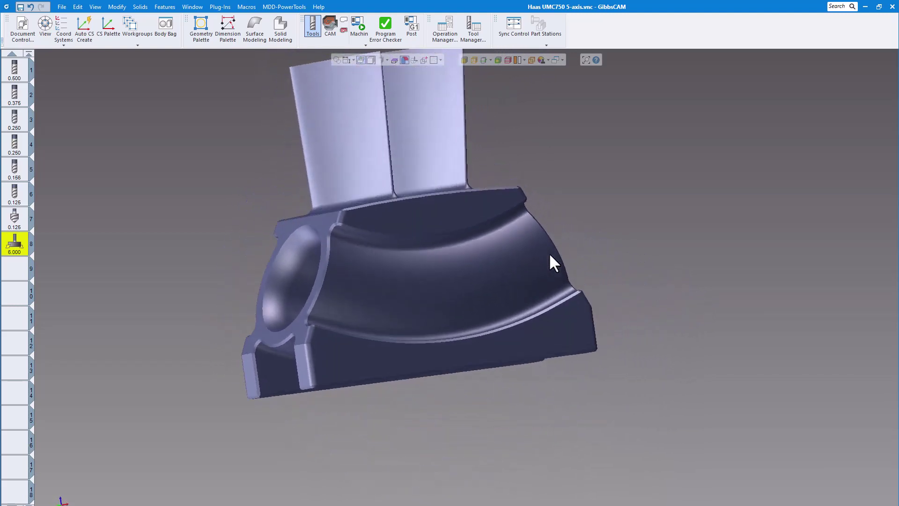
# Show the stock boundary with its dimensions around the part and hide the tool list.
pyautogui.click(330, 24)
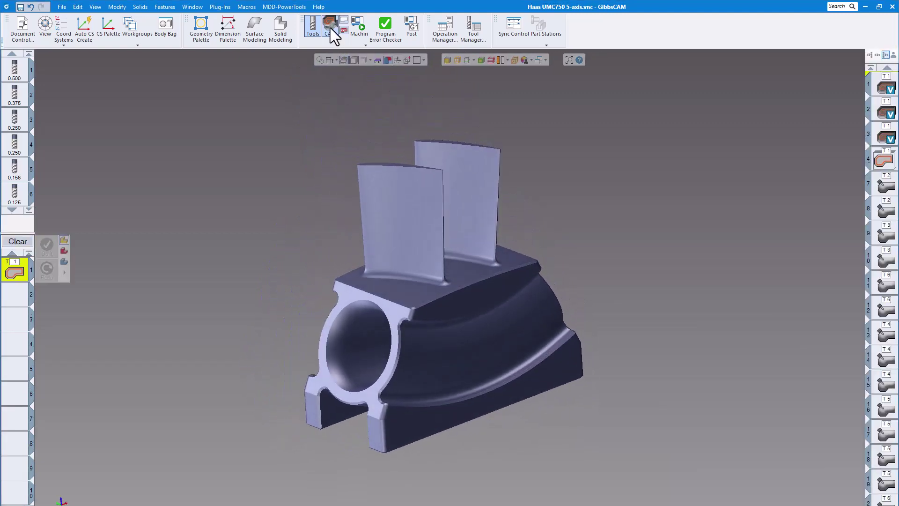
pyautogui.click(330, 26)
pyautogui.click(347, 60)
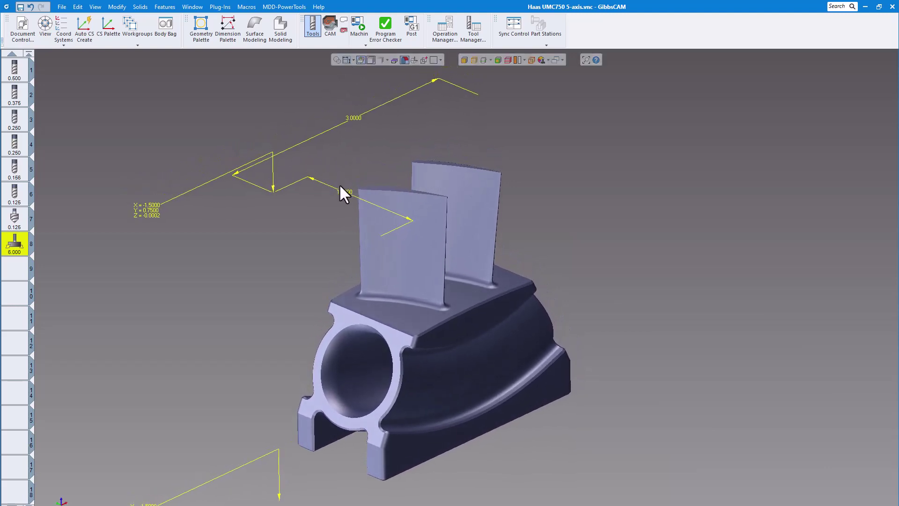
pyautogui.click(312, 26)
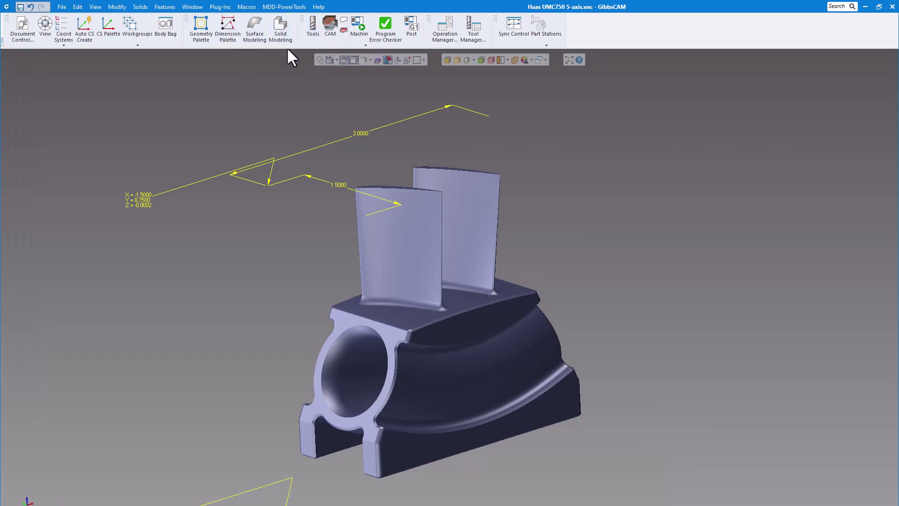
# Bring the stock block out of the Body Bag to view it around the part, and put it away again.
pyautogui.click(280, 29)
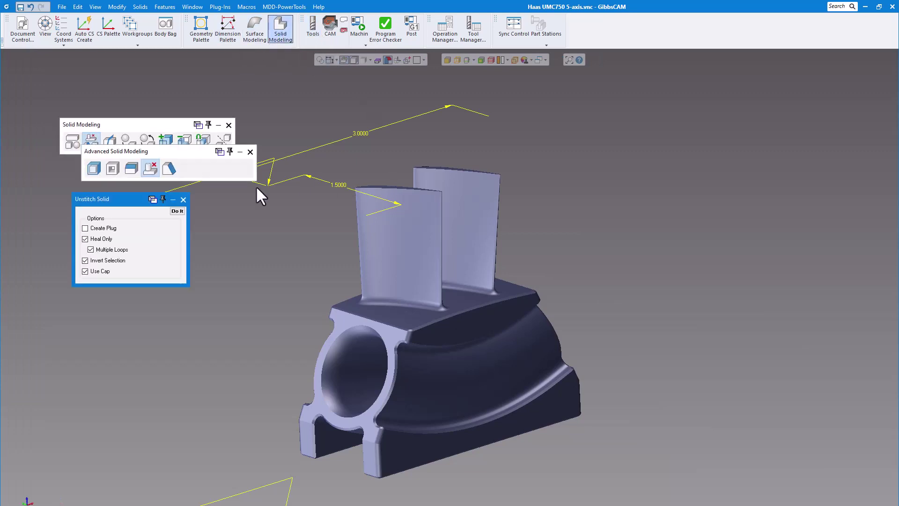
pyautogui.click(228, 125)
pyautogui.click(171, 24)
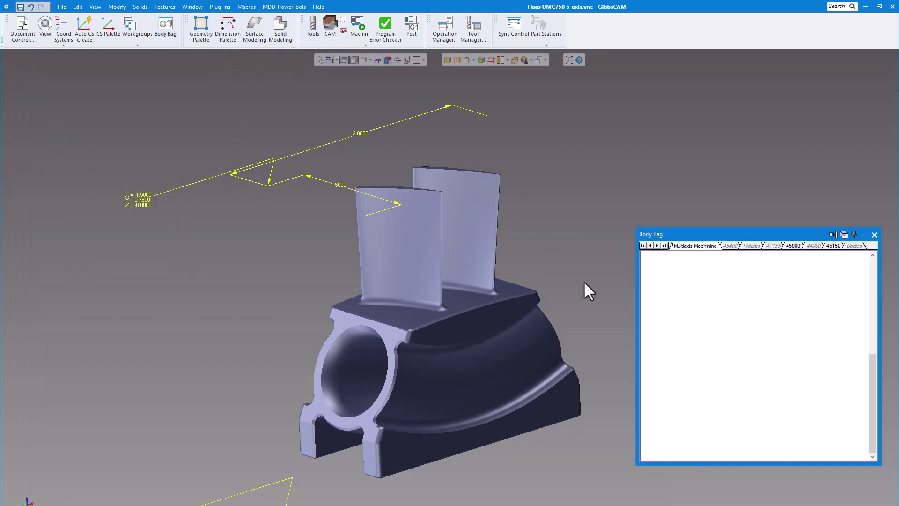
pyautogui.doubleClick(666, 426)
pyautogui.click(647, 205)
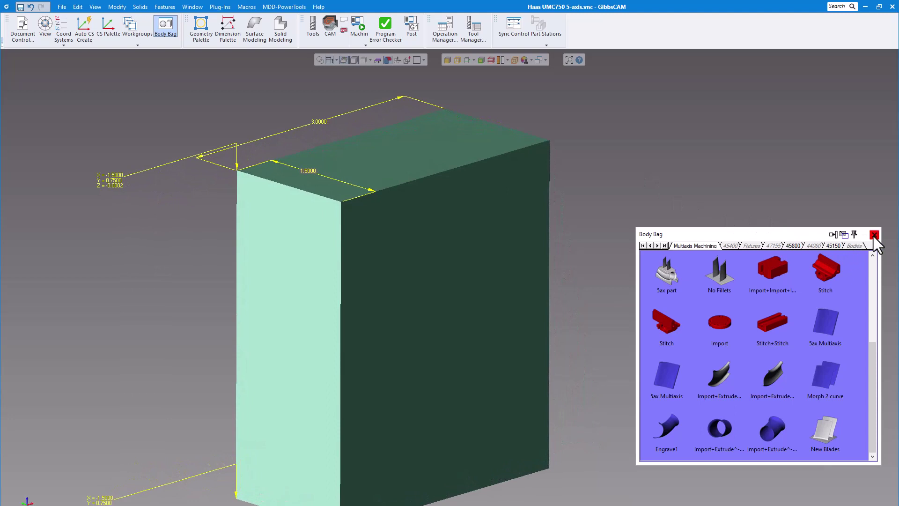
pyautogui.click(873, 235)
pyautogui.click(496, 163)
pyautogui.press('Delete')
pyautogui.click(874, 235)
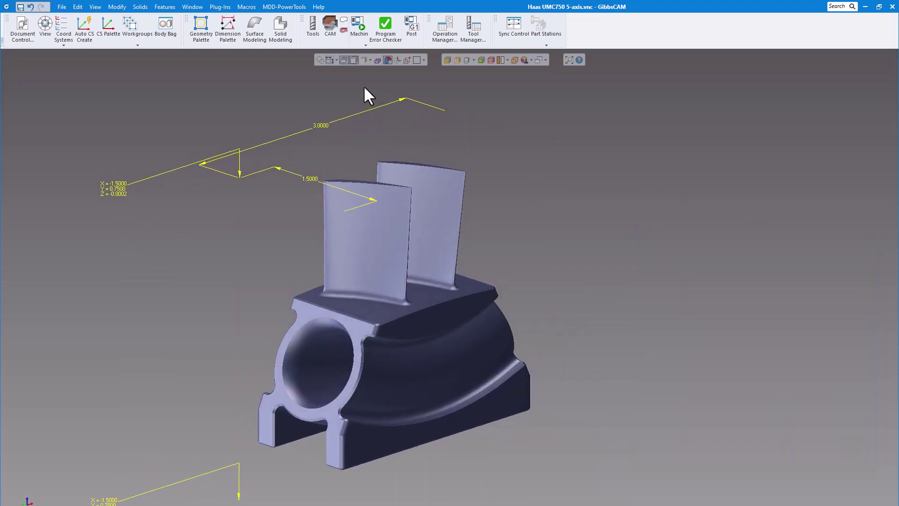
# Examine the parameters of the first VoluMill operation and its roughing toolpath around the part.
pyautogui.click(330, 27)
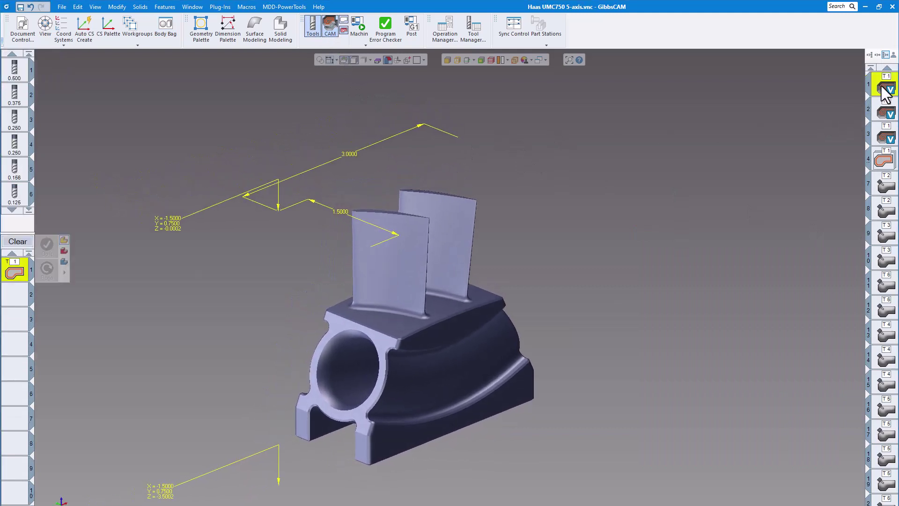
pyautogui.hotkey('ctrl', 'z')
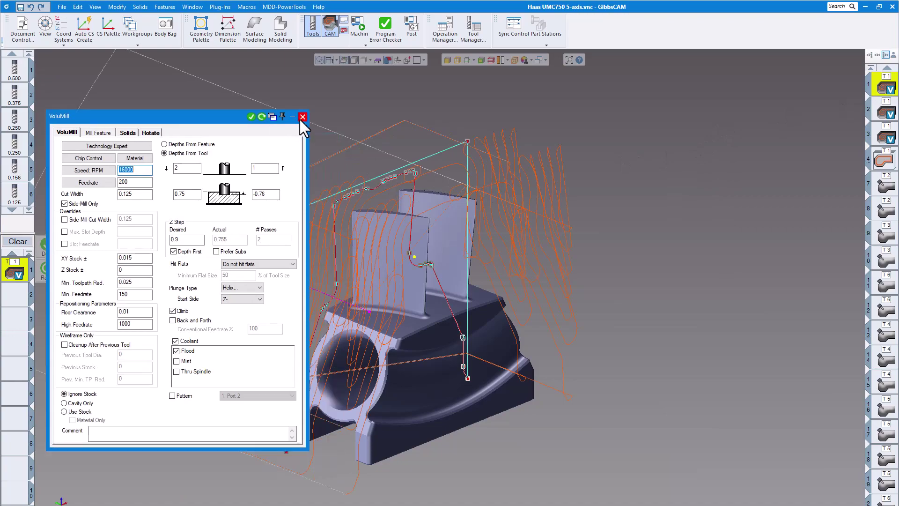
pyautogui.click(302, 117)
pyautogui.press('Down')
pyautogui.press('Down')
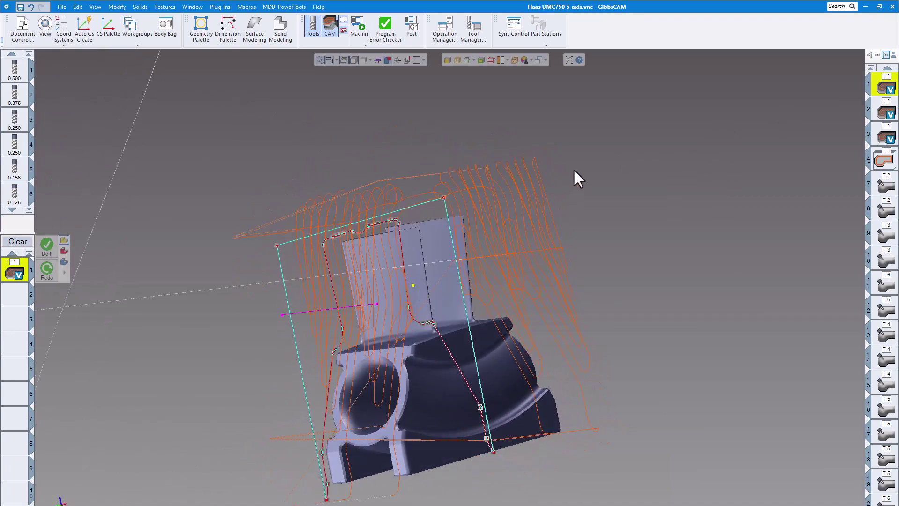
pyautogui.press('Down')
pyautogui.press('Down')
pyautogui.press('Down')
pyautogui.press('Down')
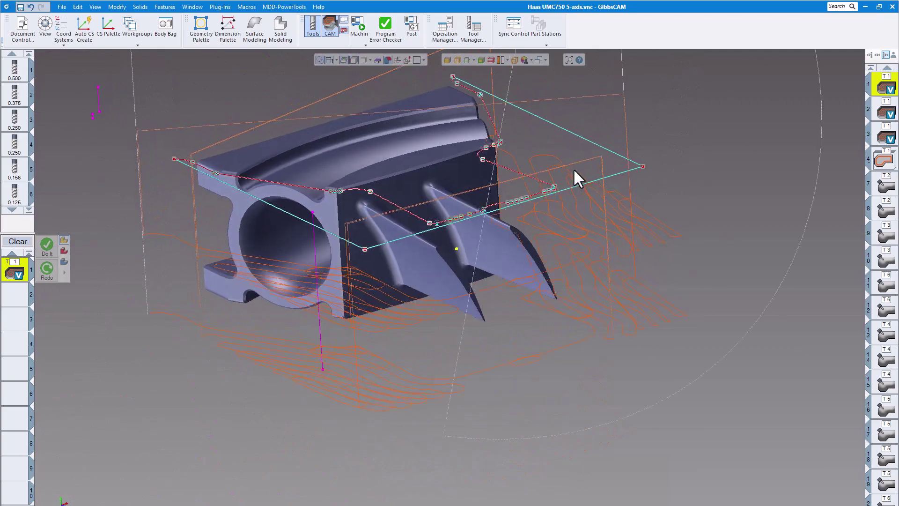
pyautogui.press('Right')
pyautogui.press('Down')
pyautogui.press('Down')
pyautogui.press('Down')
pyautogui.press('Down')
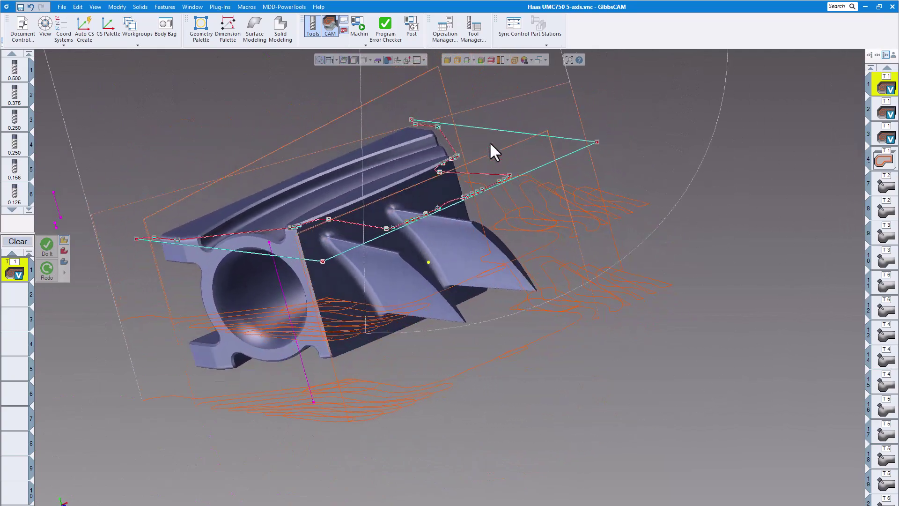
pyautogui.moveTo(498, 139); pyautogui.dragTo(549, 222, button='middle')
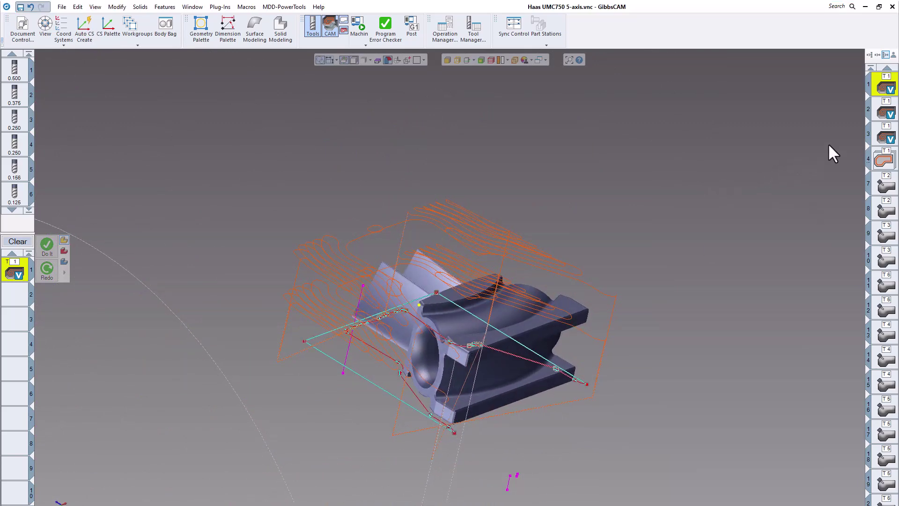
# Examine the toolpaths of VoluMill operations 2 and 3 and of contour operations 4 to 6, including the process settings of operations 3 and 4.
pyautogui.click(886, 118)
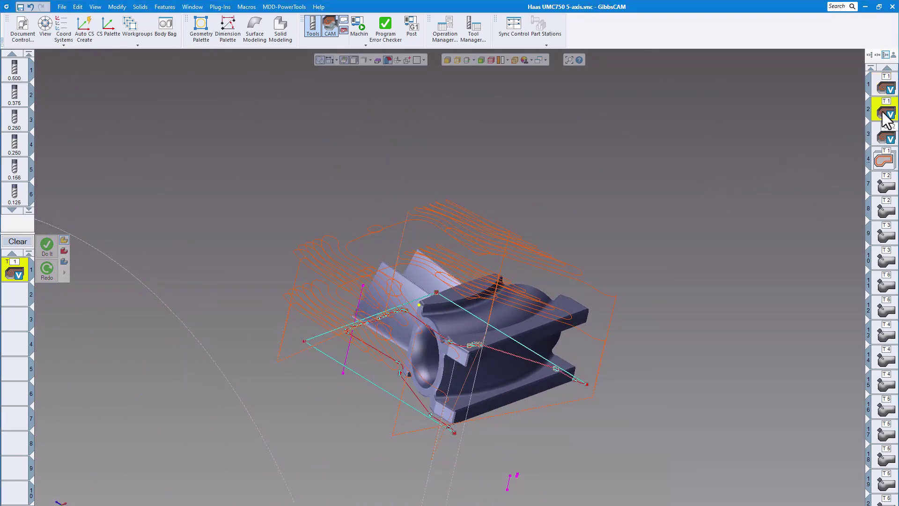
pyautogui.moveTo(635, 152); pyautogui.dragTo(516, 193, button='middle')
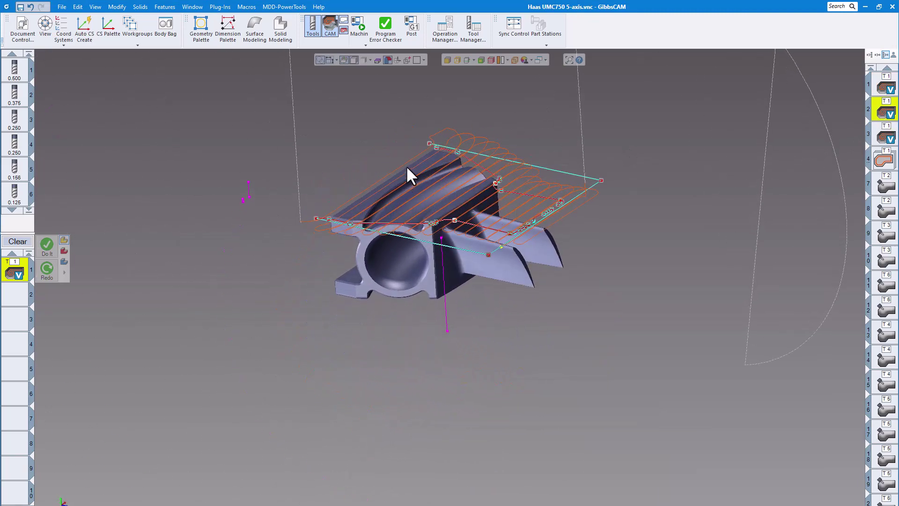
pyautogui.click(886, 138)
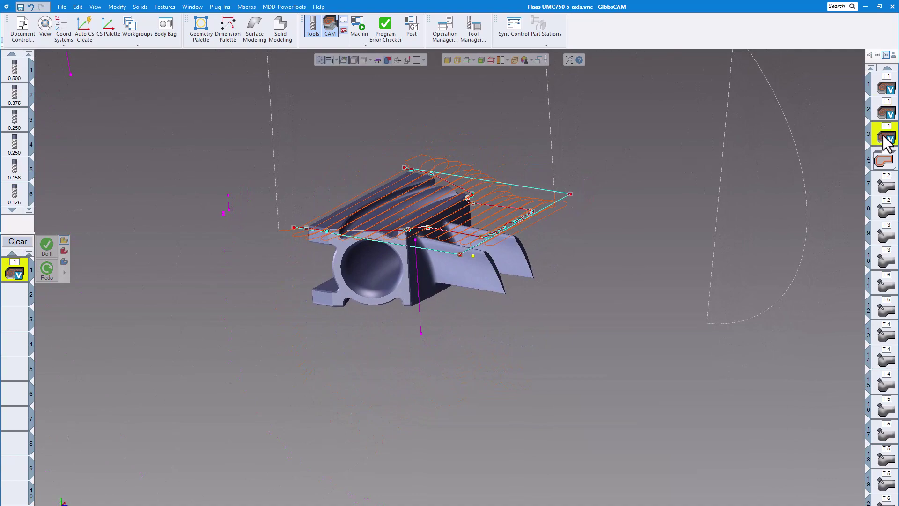
pyautogui.doubleClick(882, 136)
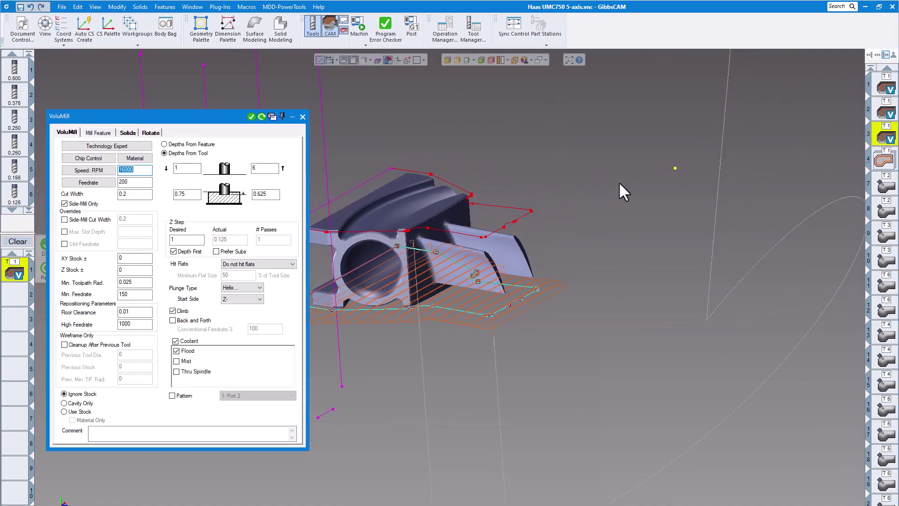
pyautogui.moveTo(610, 205); pyautogui.dragTo(361, 175, button='middle')
pyautogui.click(303, 116)
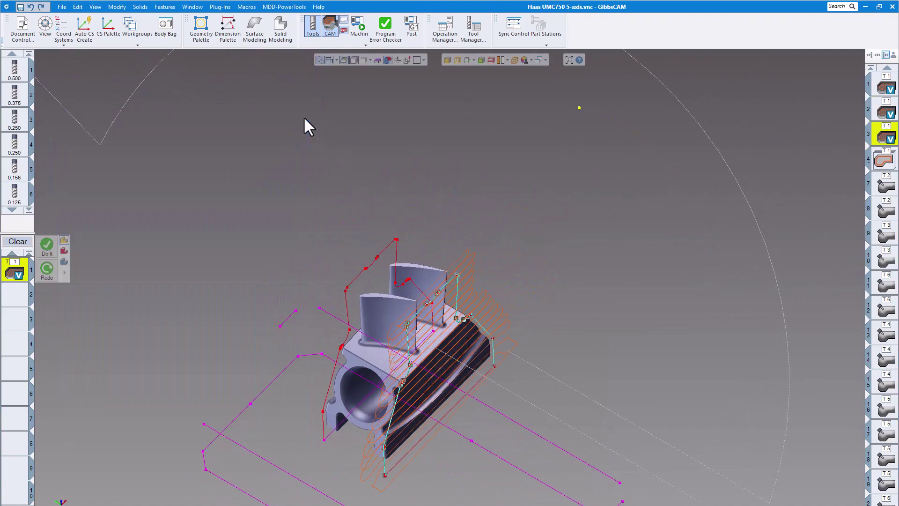
pyautogui.click(883, 161)
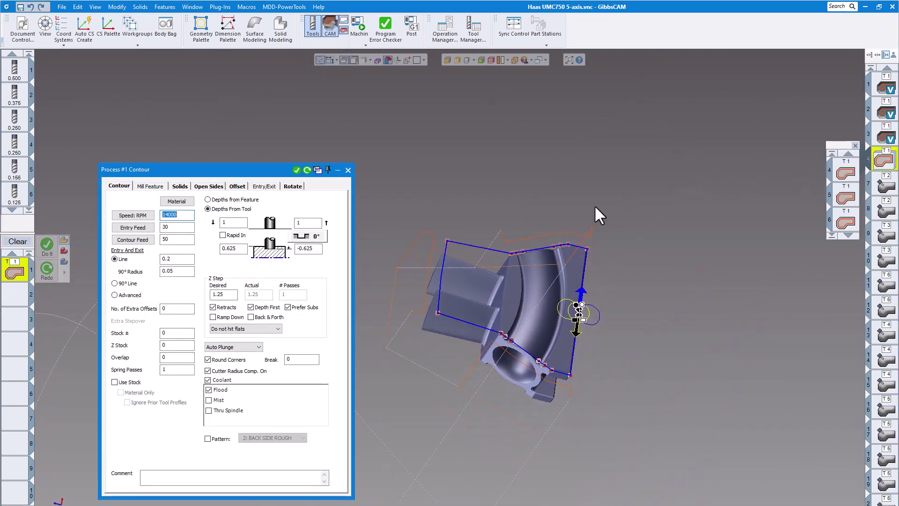
pyautogui.click(348, 170)
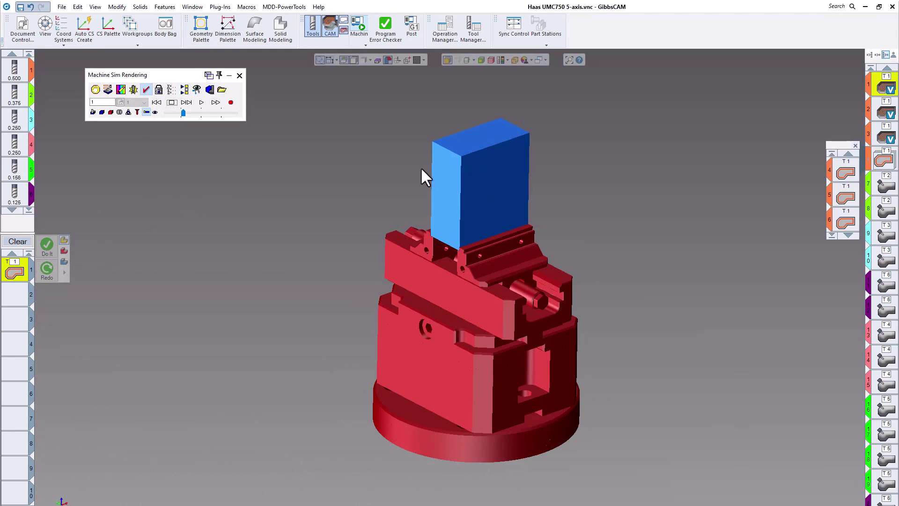
# Run the machine simulation of the first roughing and contour operations at an increased playback speed.
pyautogui.click(201, 103)
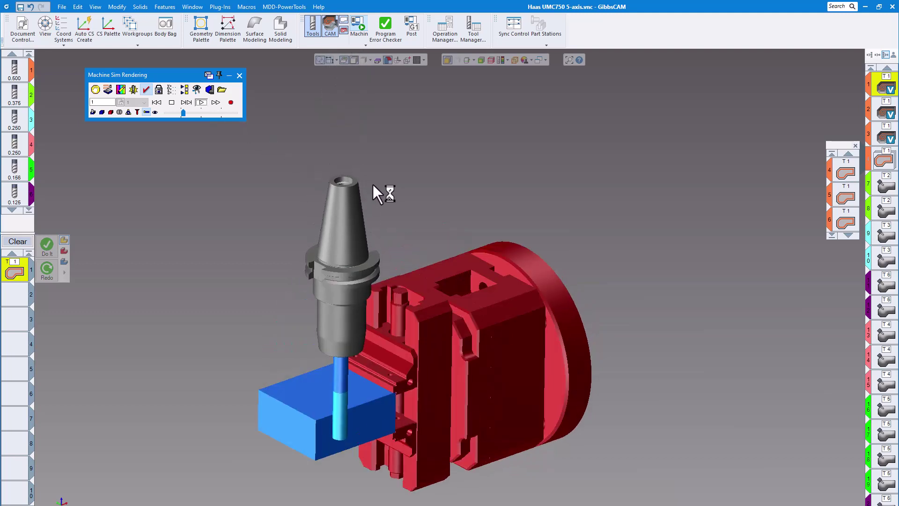
pyautogui.moveTo(183, 113); pyautogui.dragTo(194, 113)
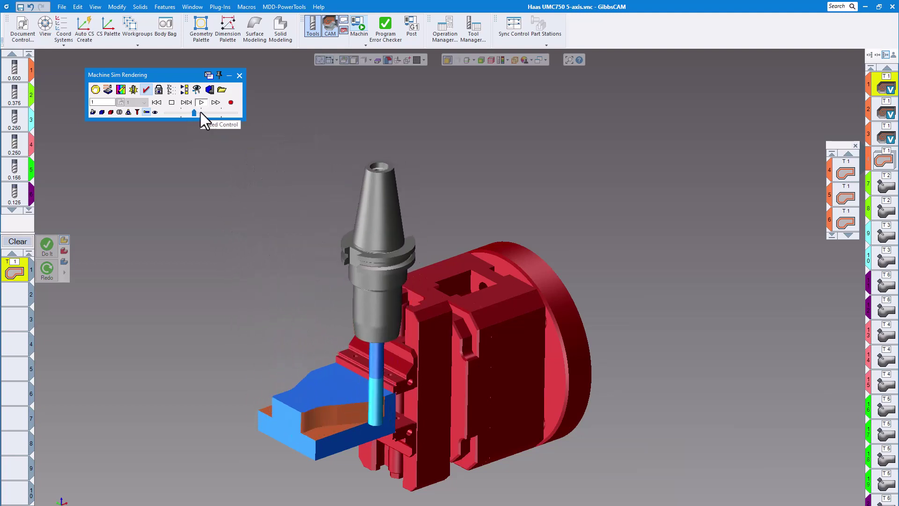
pyautogui.click(200, 111)
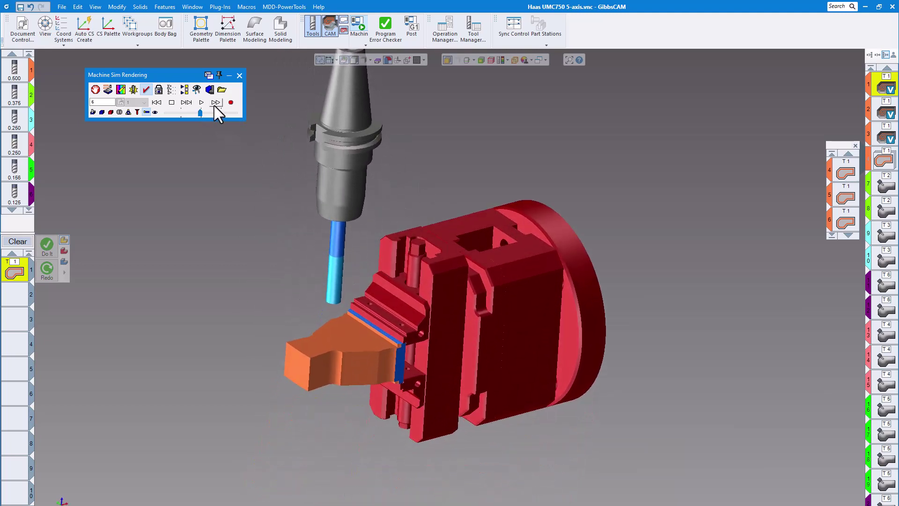
# Show the complete Haas UMC 750 machine in the simulation and view it from outside.
pyautogui.click(155, 112)
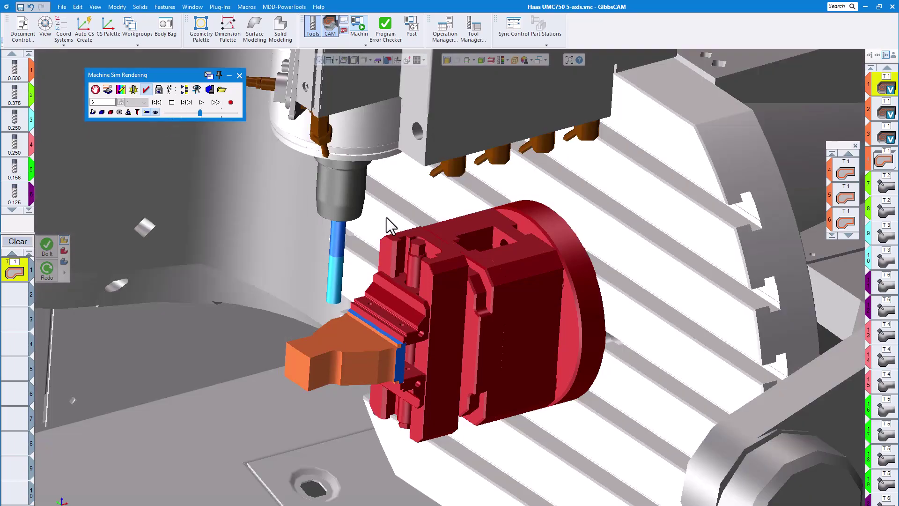
pyautogui.scroll(-3, 392, 216)
pyautogui.scroll(-3, 442, 223)
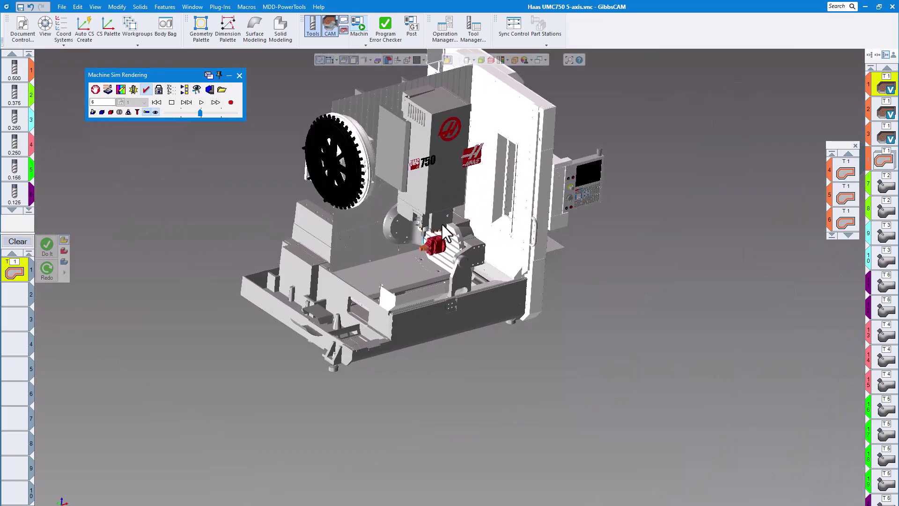
pyautogui.press('Right')
pyautogui.press('Right')
pyautogui.press('Right')
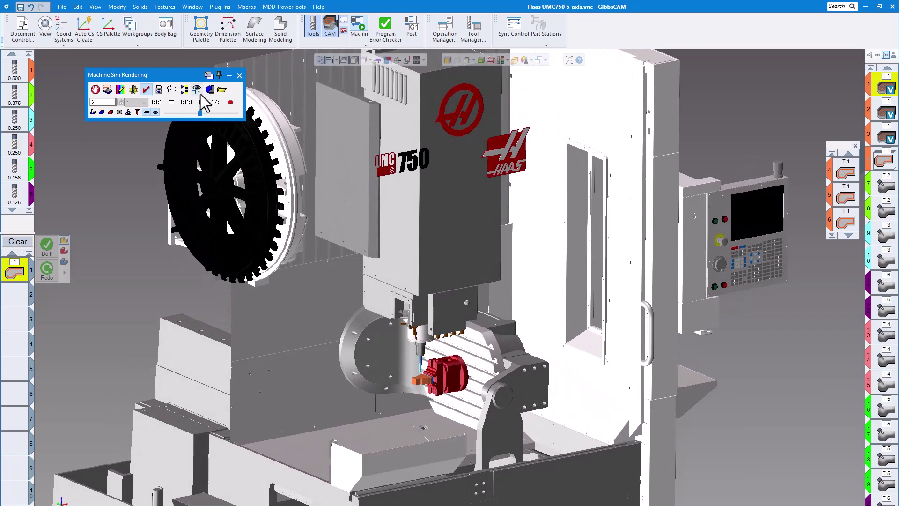
# Look over the machine's component list, view the workholding and stock up close, and close the machine simulation.
pyautogui.click(196, 89)
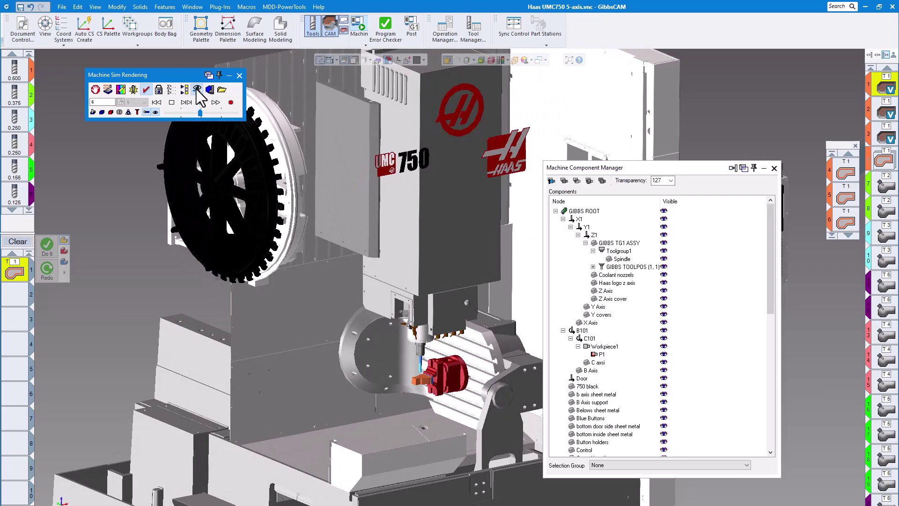
pyautogui.click(196, 89)
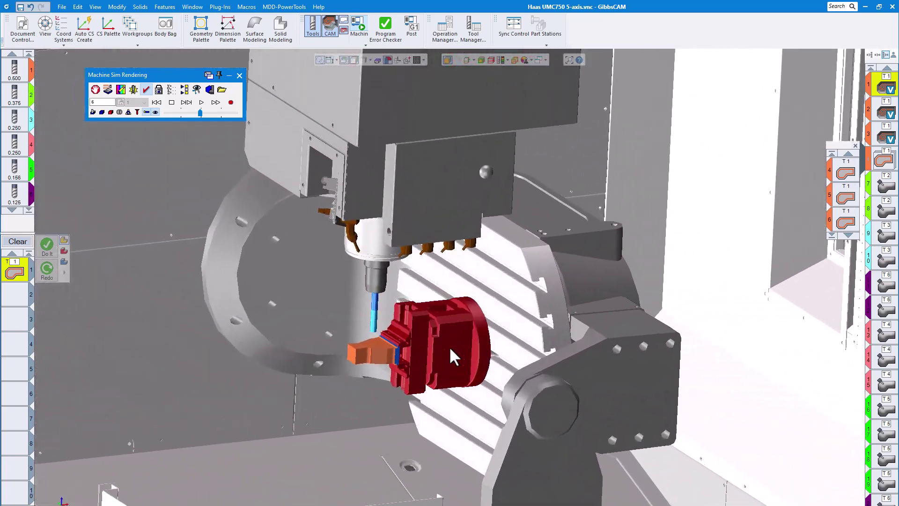
pyautogui.scroll(2, 448, 346)
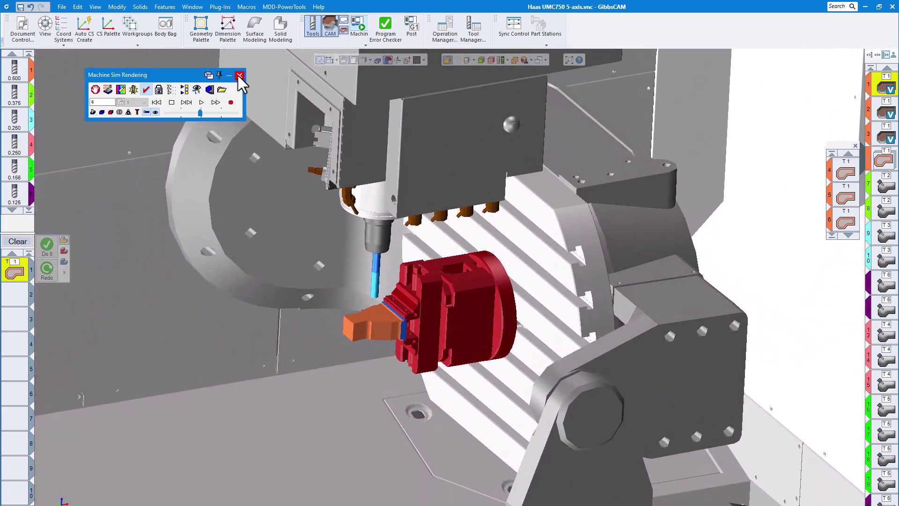
pyautogui.click(239, 75)
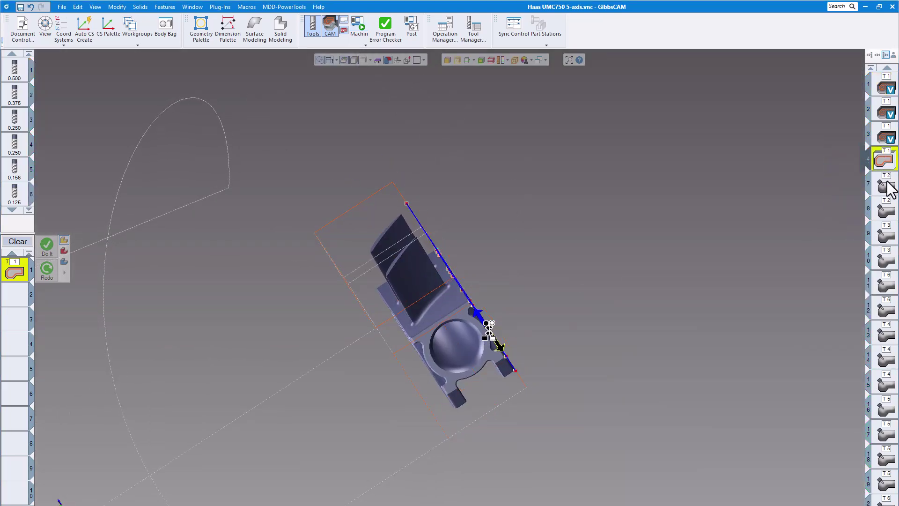
# Examine the port toolpath of 5-axis operation 7 on the part and its surface path settings.
pyautogui.click(887, 186)
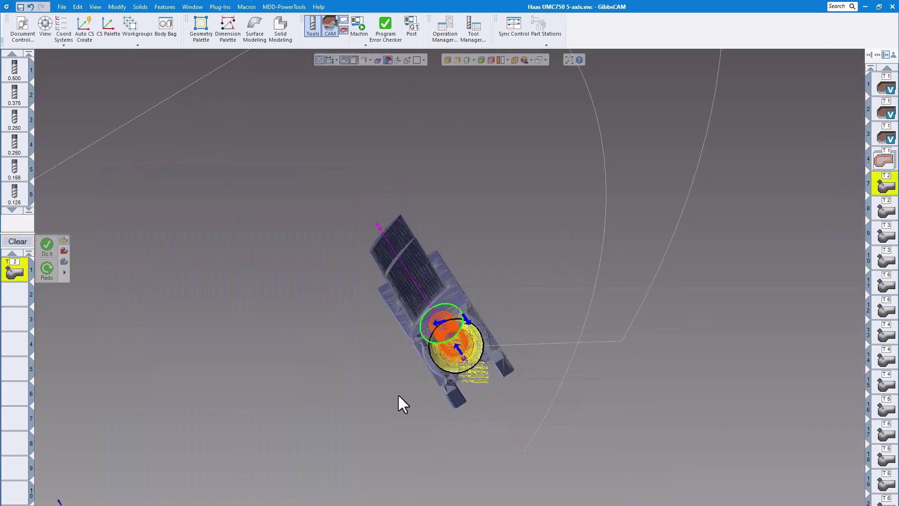
pyautogui.scroll(3, 410, 369)
pyautogui.moveTo(410, 370); pyautogui.dragTo(684, 305, button='middle')
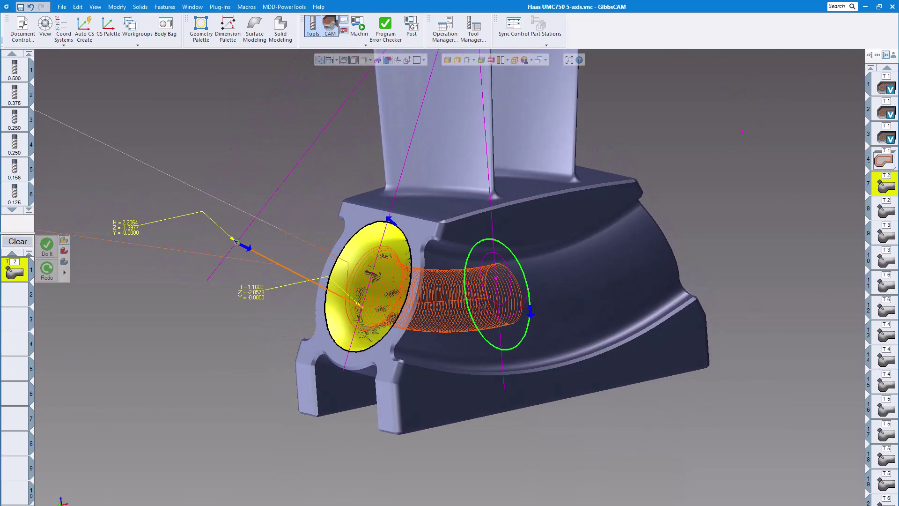
pyautogui.doubleClick(220, 107)
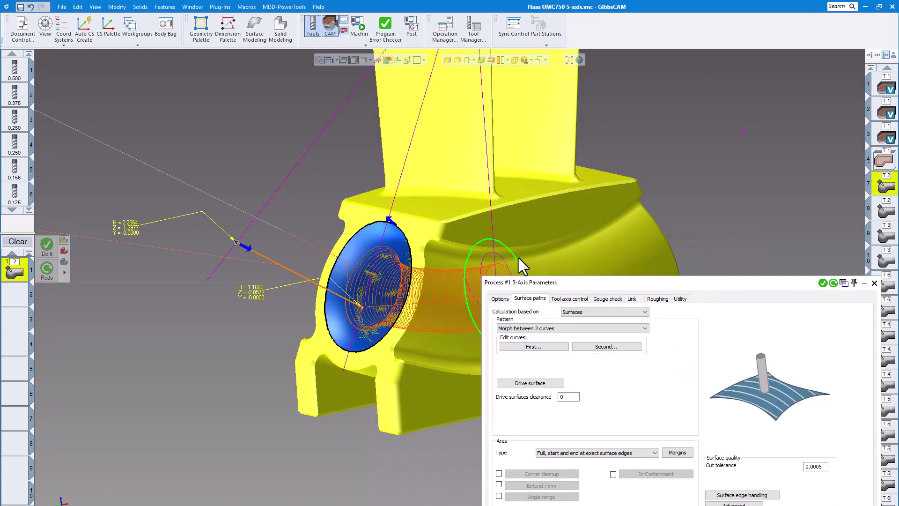
# Review the tool axis control settings of operation 7 alongside its port toolpath.
pyautogui.click(631, 285)
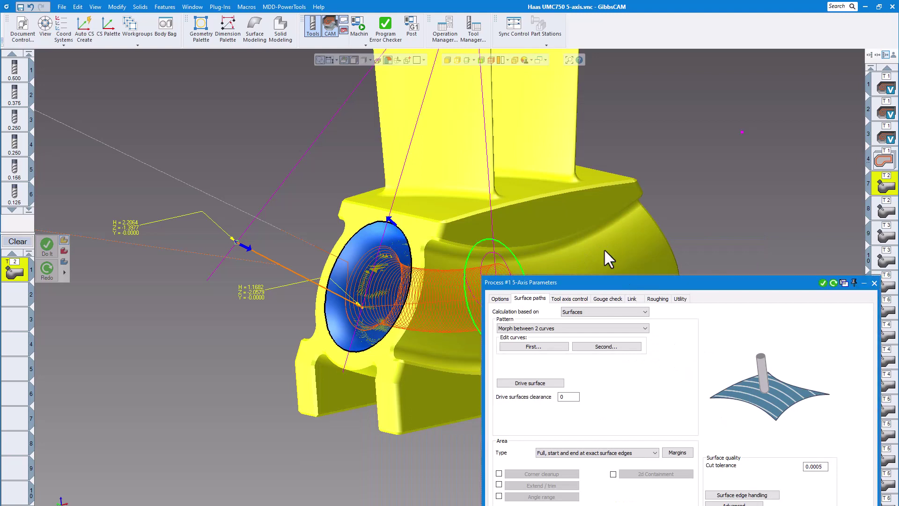
pyautogui.moveTo(589, 234); pyautogui.dragTo(562, 138)
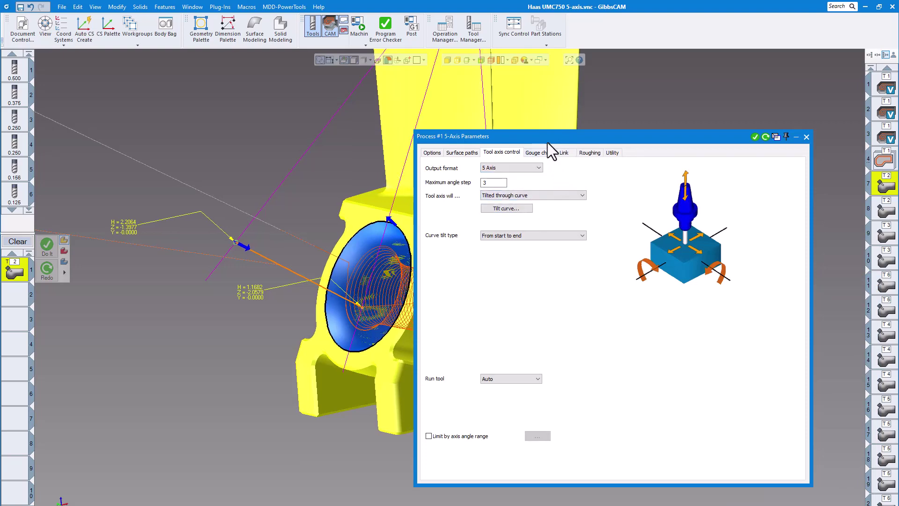
pyautogui.moveTo(547, 138); pyautogui.dragTo(598, 169)
pyautogui.moveTo(351, 269); pyautogui.dragTo(187, 236, button='middle')
pyautogui.moveTo(301, 290); pyautogui.dragTo(347, 279, button='middle')
# Examine the general process settings and toolpath of 5-axis operation 8 at the opposite end of the port.
pyautogui.click(857, 167)
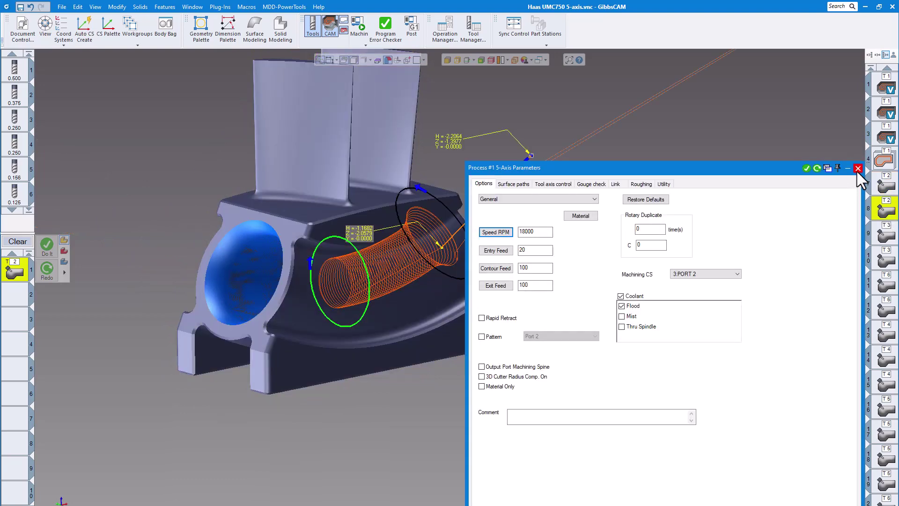
pyautogui.click(858, 168)
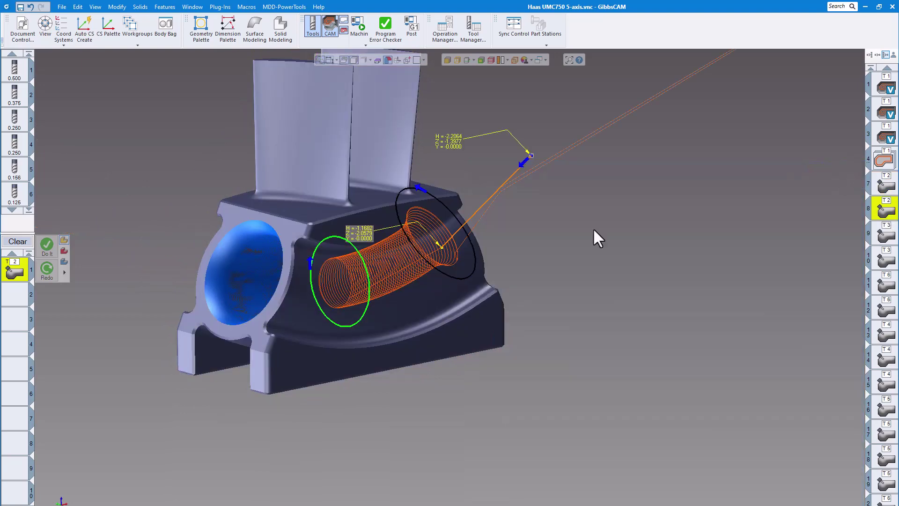
pyautogui.moveTo(562, 236); pyautogui.dragTo(775, 258, button='middle')
# Continue the machine simulation into operation 7 at a reduced playback speed with a close view of the tool and stock.
pyautogui.click(357, 27)
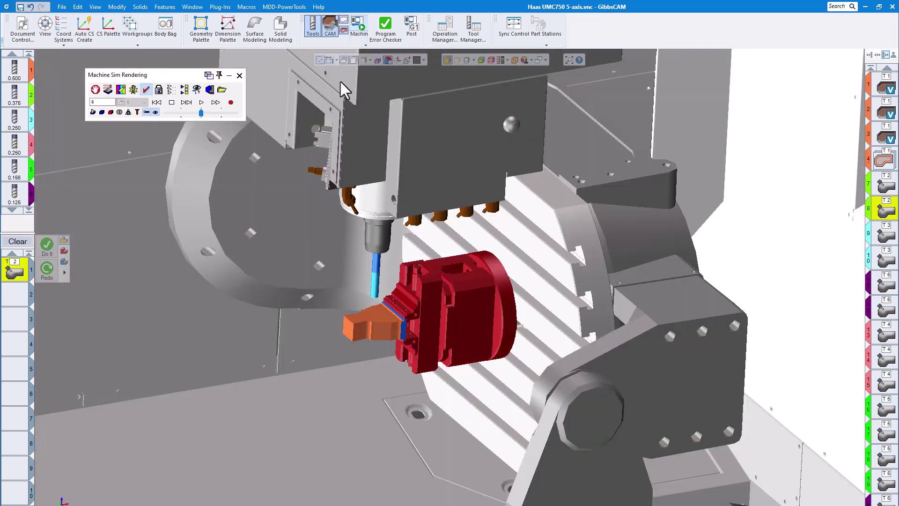
pyautogui.click(185, 113)
pyautogui.scroll(3, 240, 150)
pyautogui.moveTo(262, 156); pyautogui.dragTo(339, 166, button='middle')
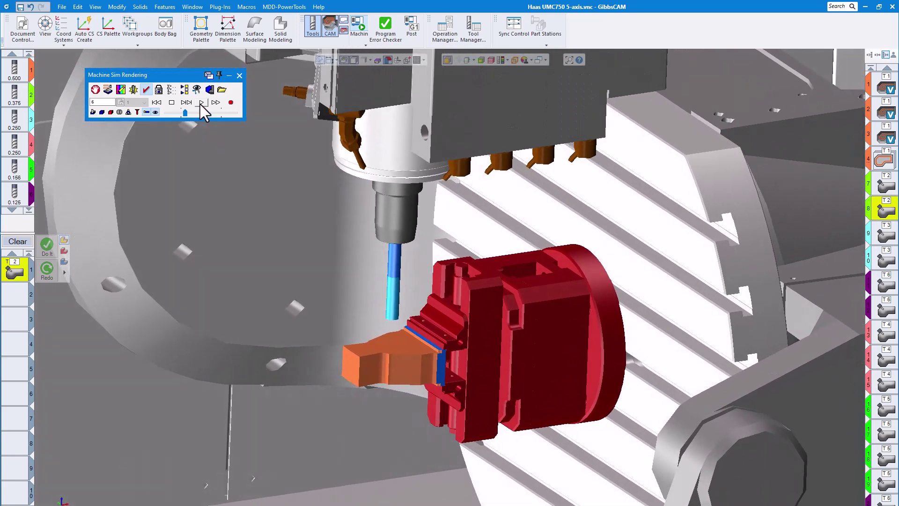
pyautogui.click(200, 104)
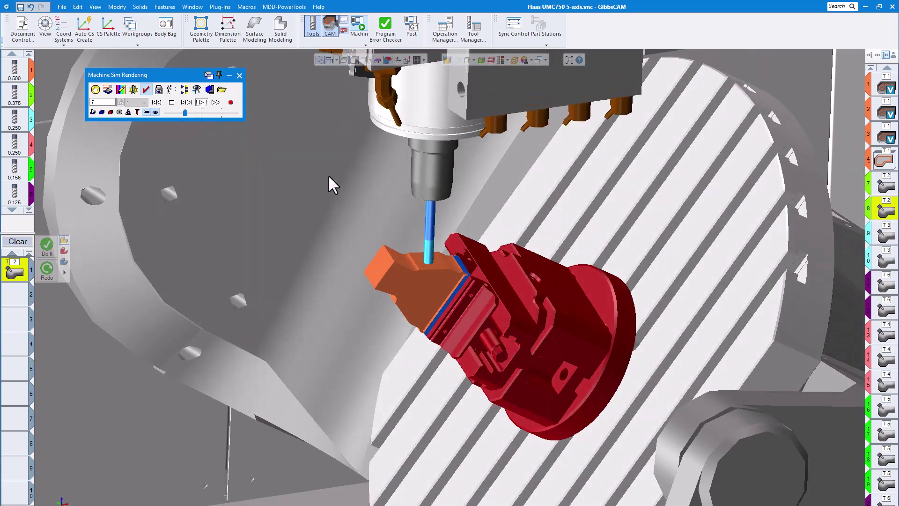
# Simulate the port machining of operations 7 and 8 on the machine, raising the playback speed in stages.
pyautogui.click(190, 111)
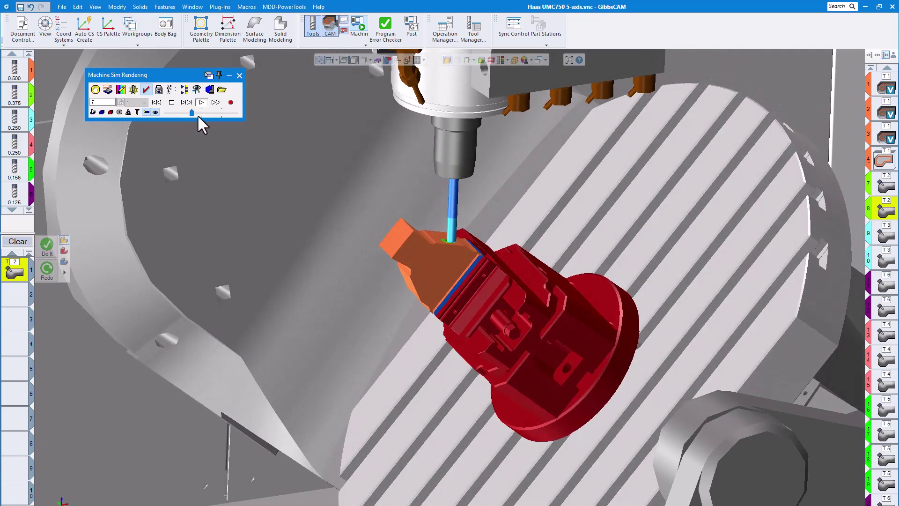
pyautogui.scroll(5, 422, 220)
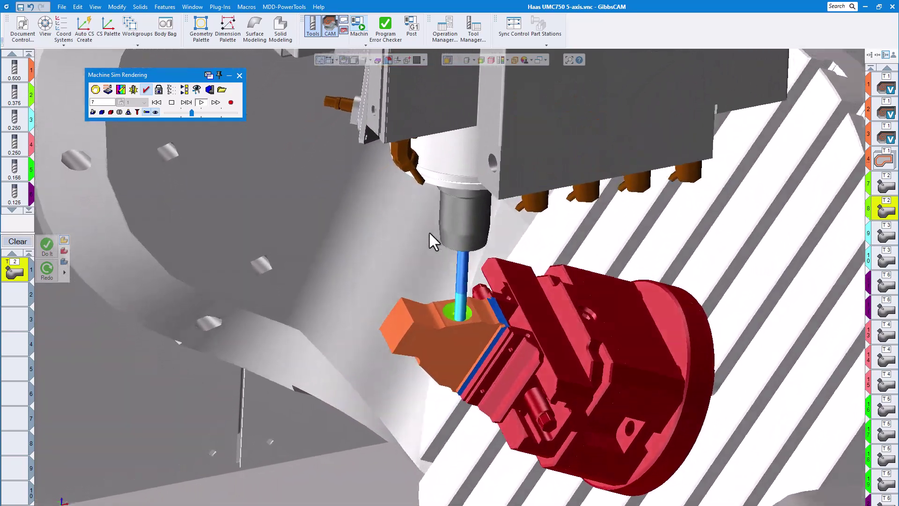
pyautogui.moveTo(428, 231); pyautogui.dragTo(492, 259, button='middle')
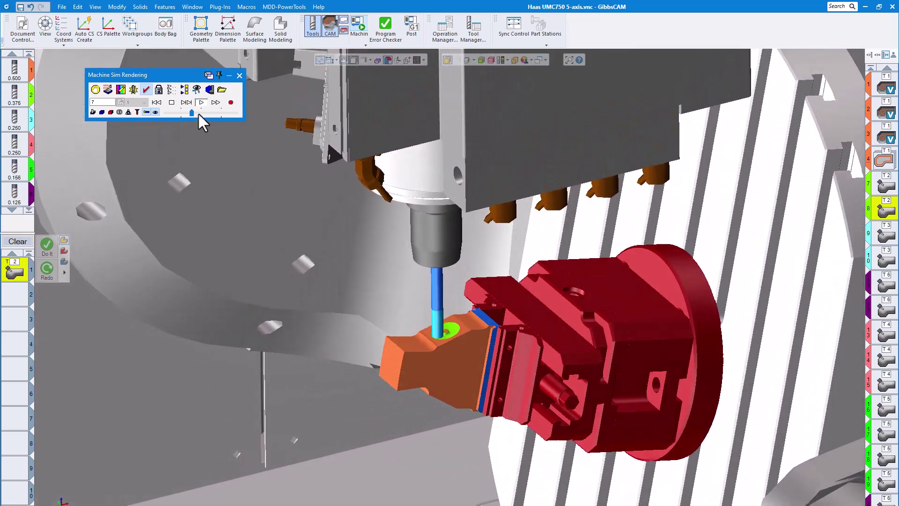
pyautogui.click(198, 112)
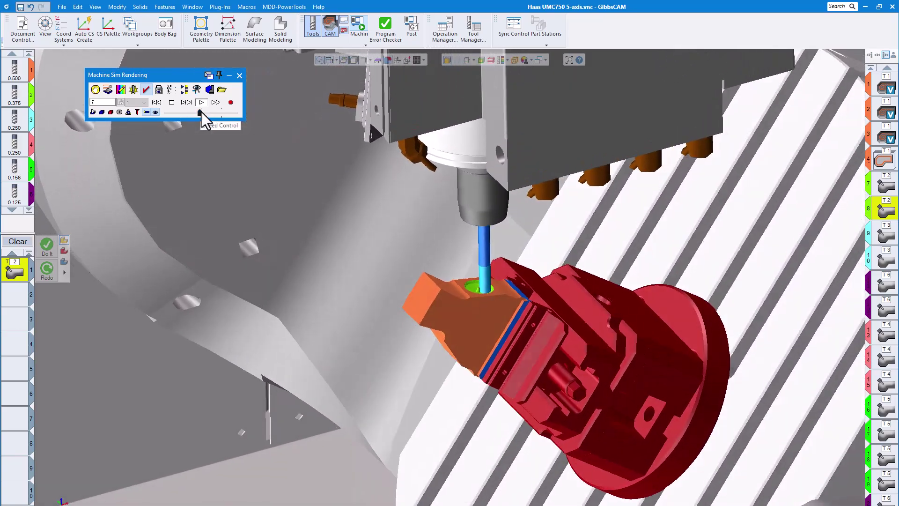
pyautogui.moveTo(202, 111); pyautogui.dragTo(205, 112)
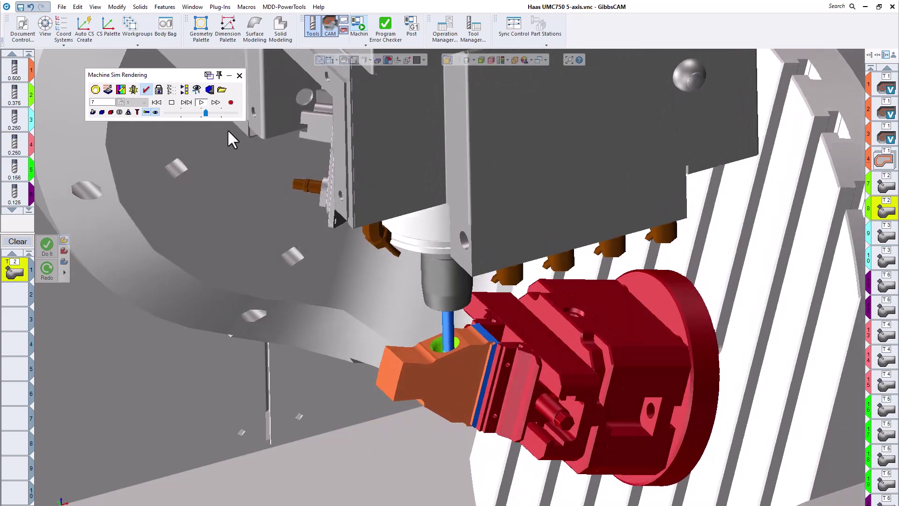
pyautogui.click(212, 113)
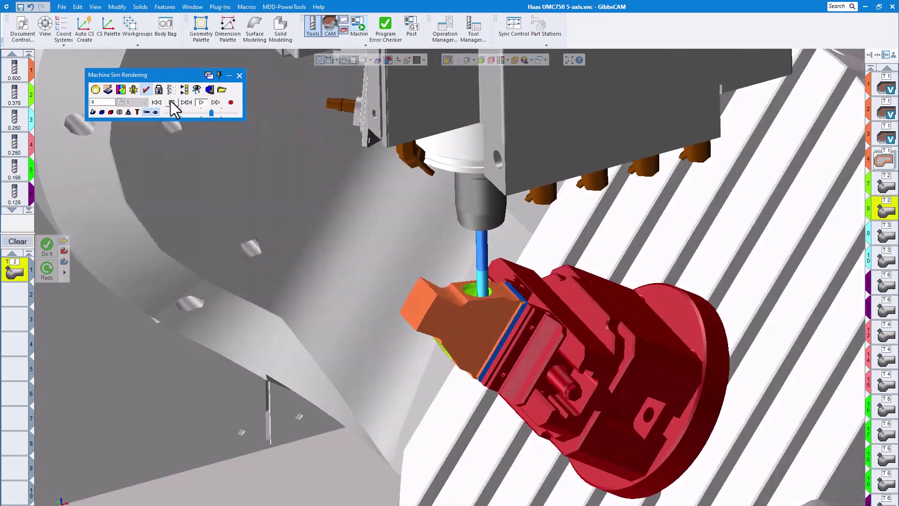
# Hide the machine in the simulation and resume operation 8 at a higher playback speed.
pyautogui.click(172, 102)
pyautogui.click(155, 112)
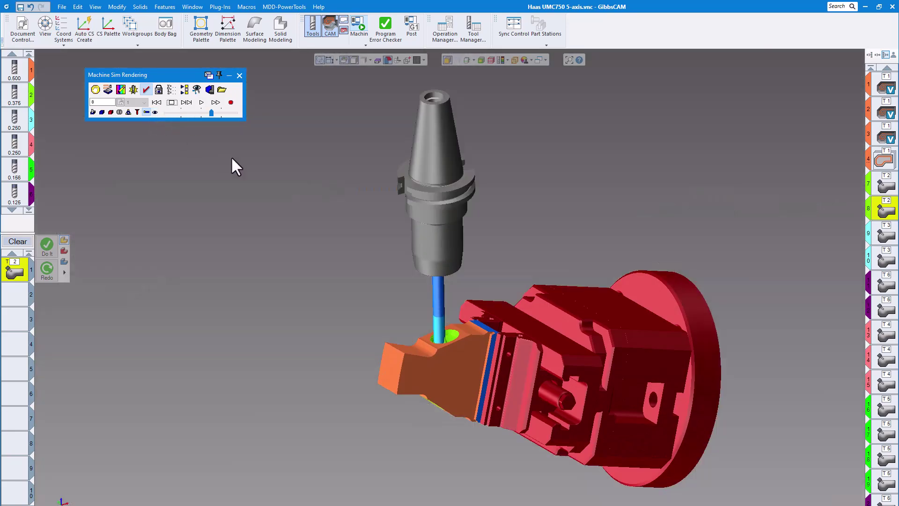
pyautogui.click(202, 103)
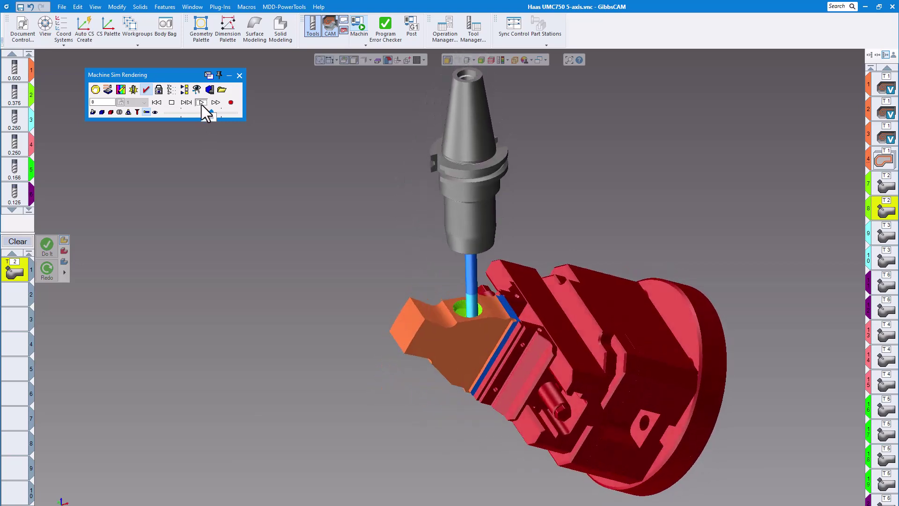
pyautogui.moveTo(210, 112); pyautogui.dragTo(220, 113)
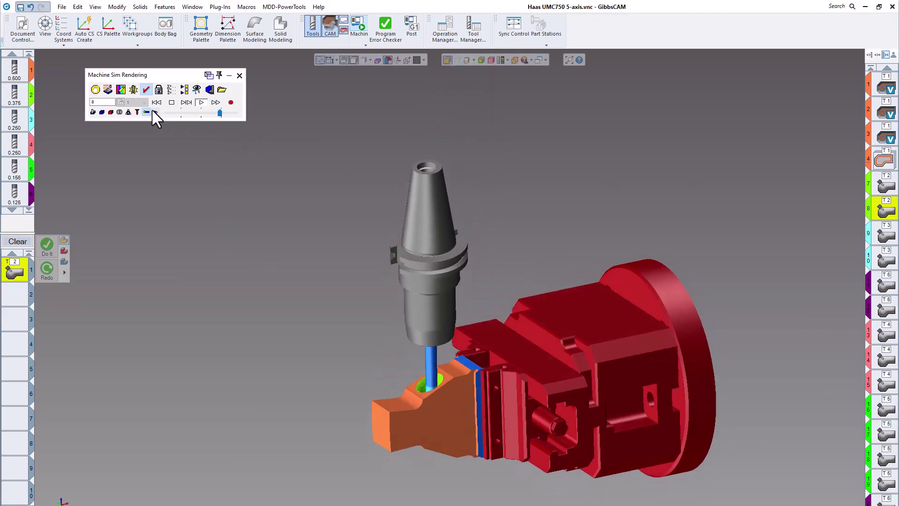
# Show the machine again for the end of operation 8 and view the machined port up close.
pyautogui.click(155, 112)
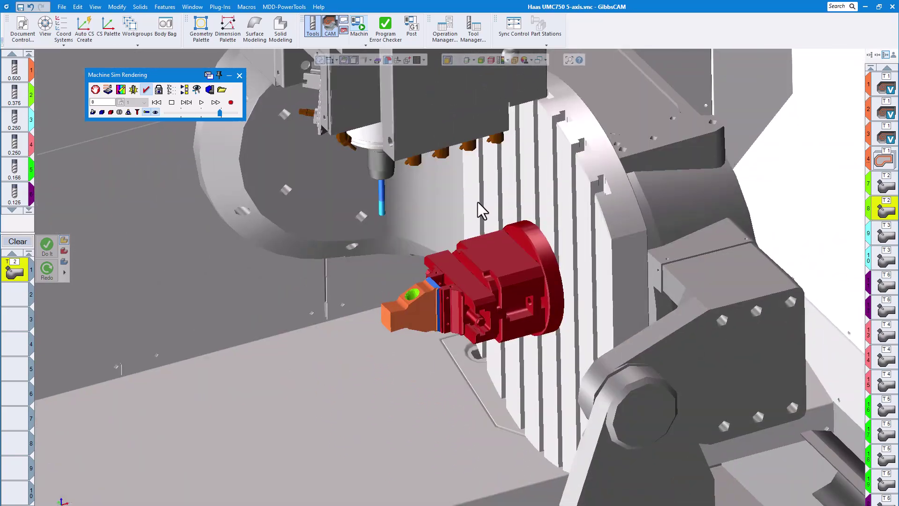
pyautogui.moveTo(477, 201); pyautogui.dragTo(435, 219, button='middle')
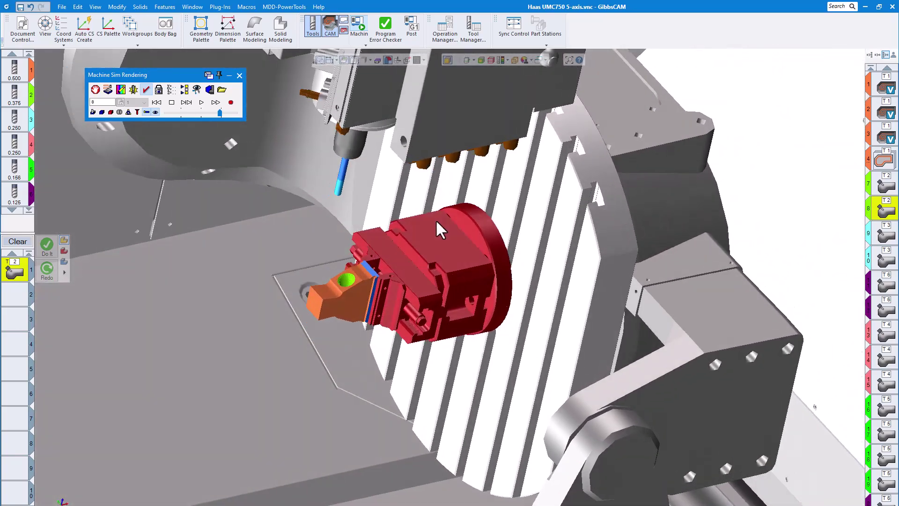
pyautogui.scroll(3, 435, 218)
pyautogui.scroll(3, 435, 215)
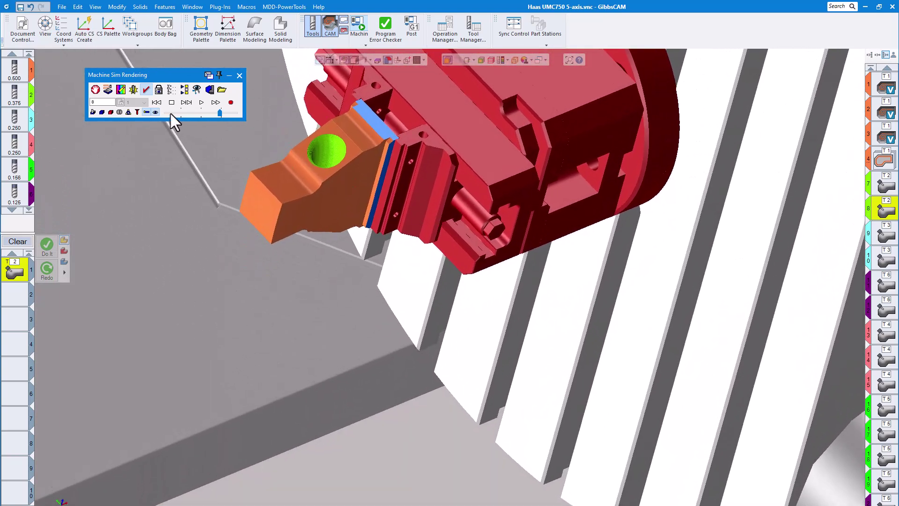
# Hide the machine and inspect the machined port opening in the stock from several angles.
pyautogui.click(154, 112)
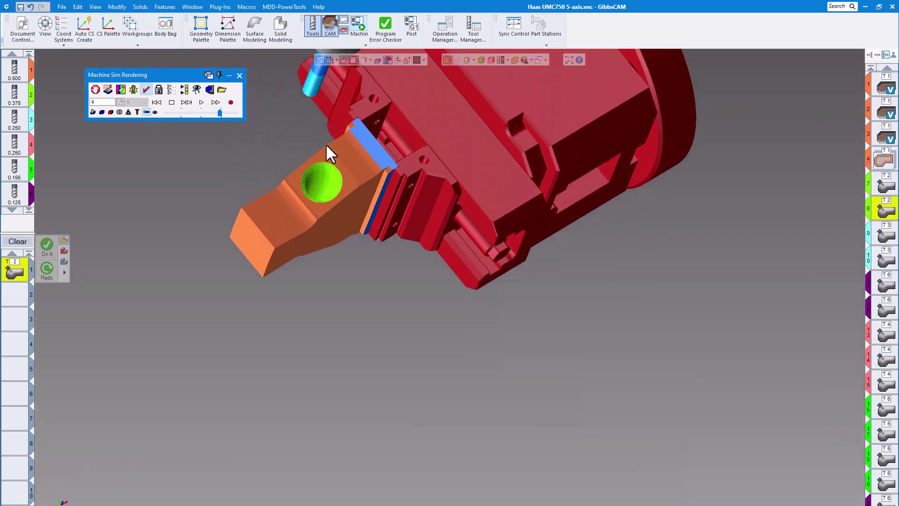
pyautogui.moveTo(353, 179); pyautogui.dragTo(407, 282, button='middle')
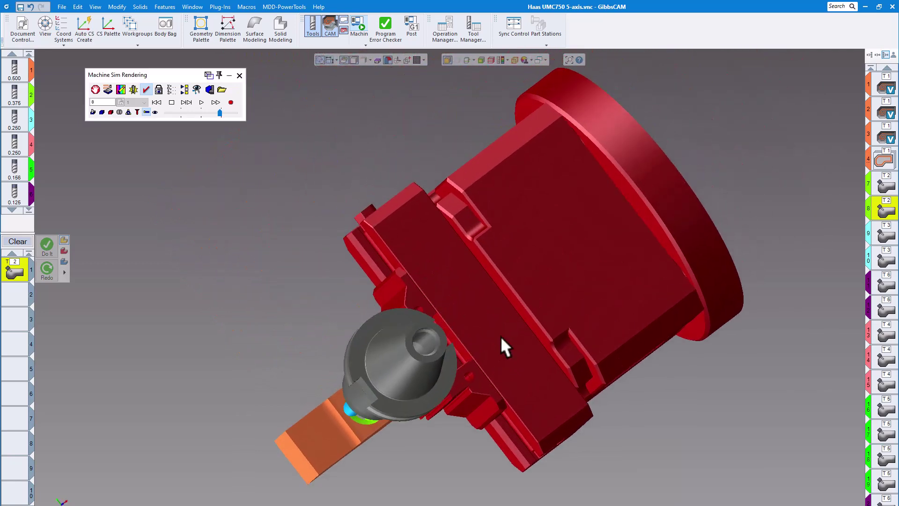
pyautogui.moveTo(496, 338); pyautogui.dragTo(569, 199, button='middle')
pyautogui.scroll(6, 496, 228)
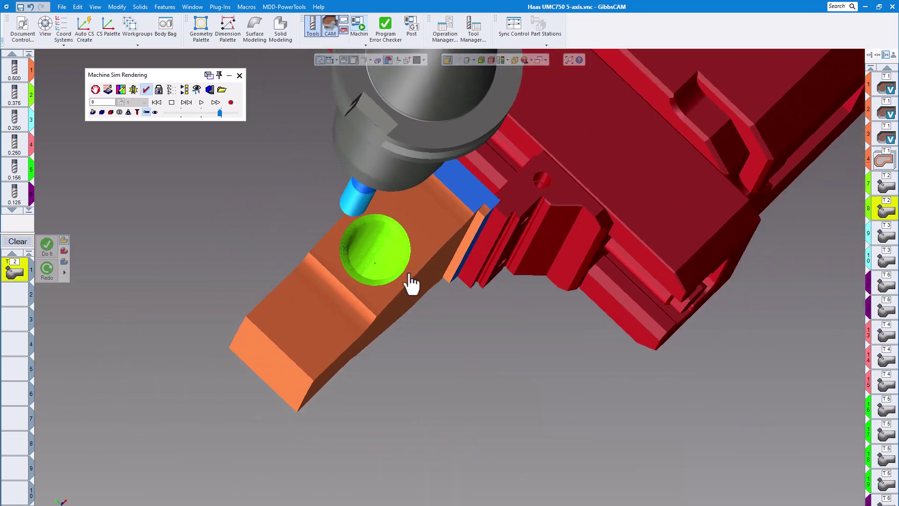
pyautogui.moveTo(408, 274); pyautogui.dragTo(454, 345, button='middle')
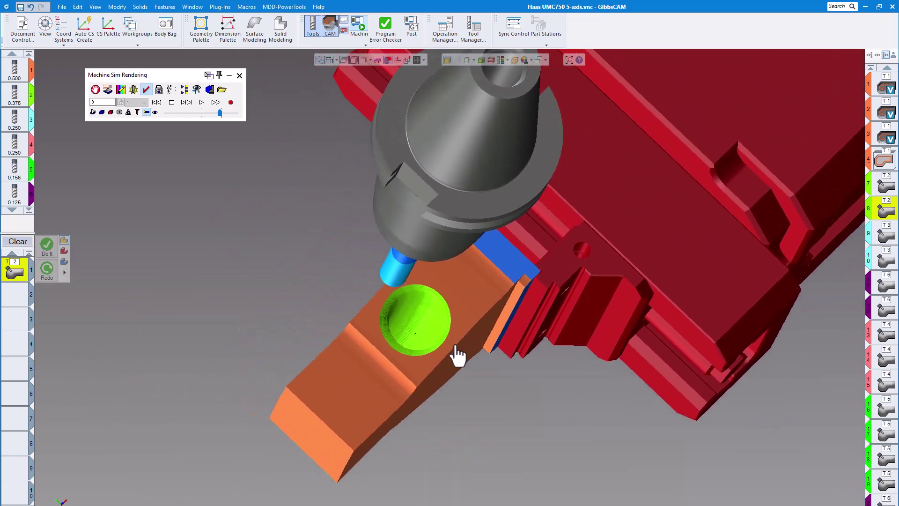
pyautogui.scroll(5, 441, 302)
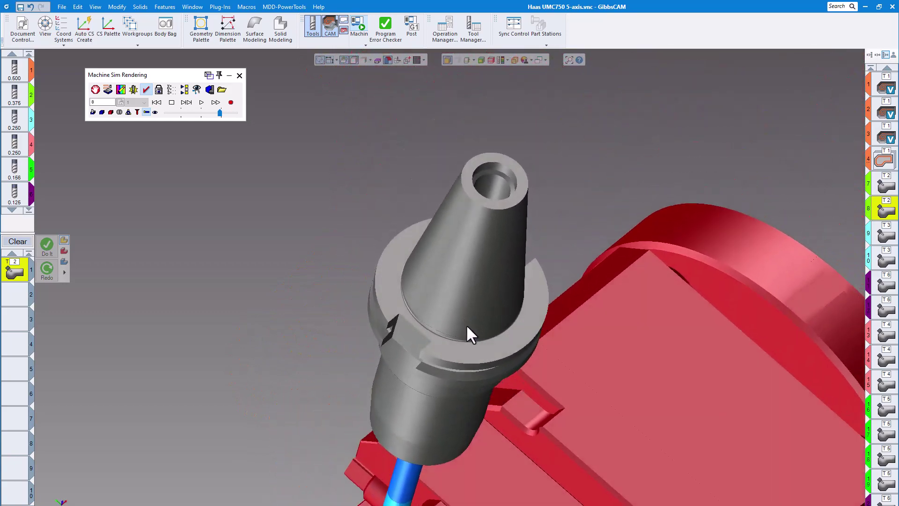
pyautogui.scroll(-4, 467, 324)
pyautogui.moveTo(463, 314); pyautogui.dragTo(465, 343, button='middle')
pyautogui.scroll(2, 400, 335)
pyautogui.scroll(-6, 398, 335)
pyautogui.moveTo(397, 242); pyautogui.dragTo(358, 166, button='middle')
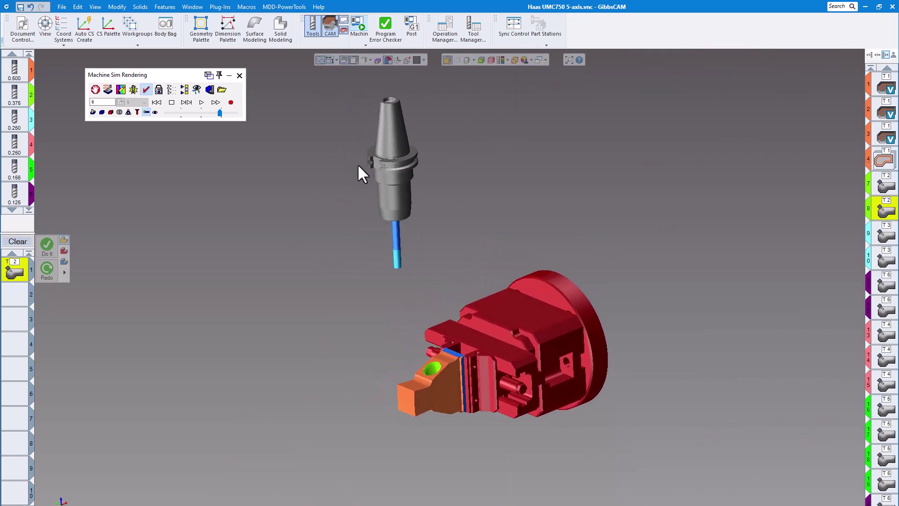
# Close the simulation and examine the process settings and curved side-surface toolpath of operation 9.
pyautogui.click(240, 75)
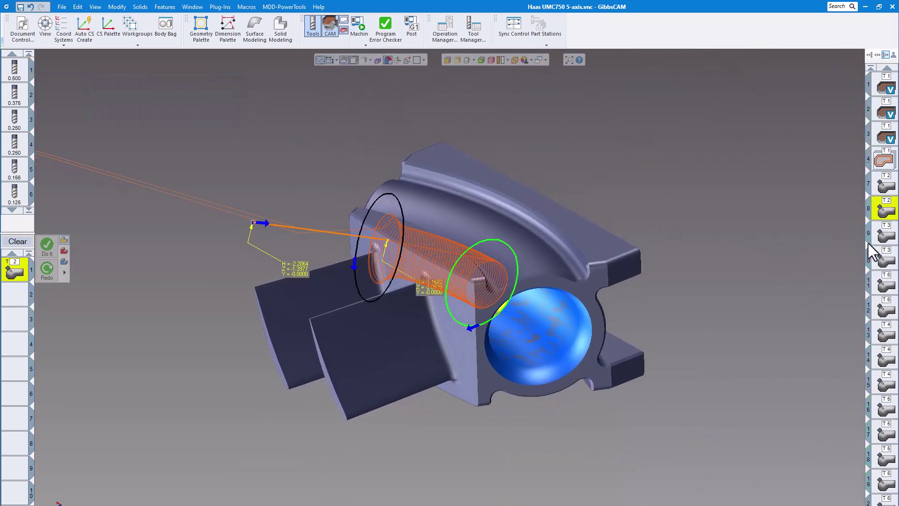
pyautogui.doubleClick(885, 234)
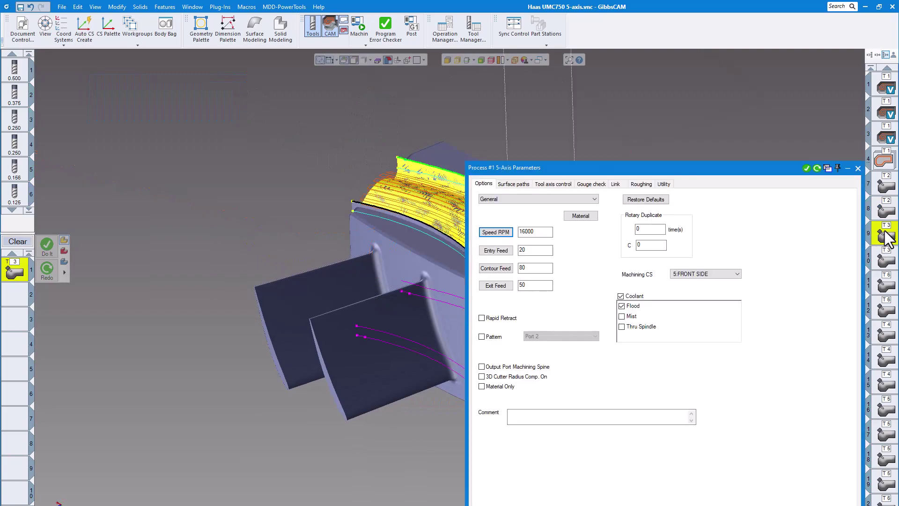
pyautogui.click(858, 168)
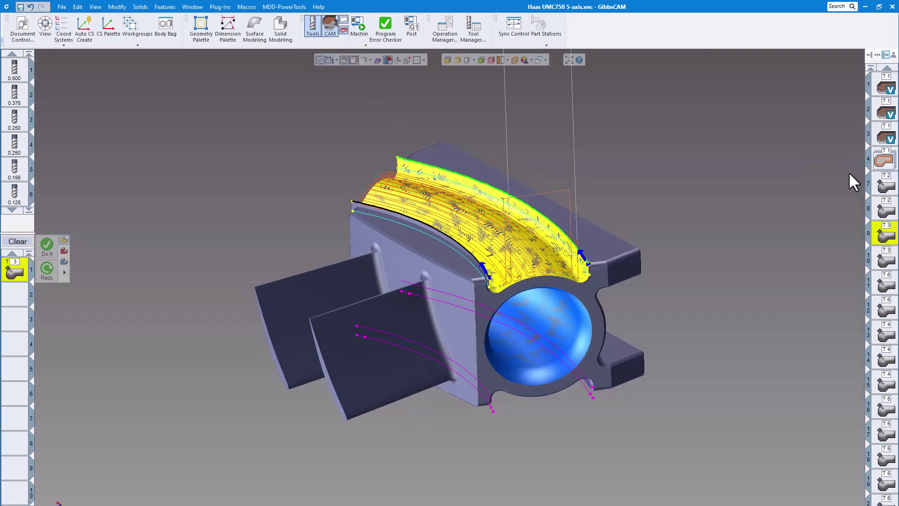
pyautogui.moveTo(515, 180); pyautogui.dragTo(547, 148, button='middle')
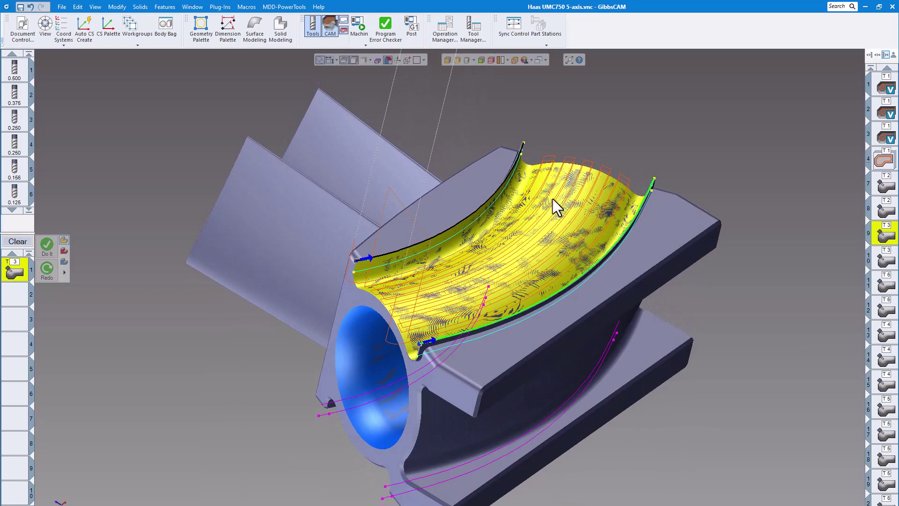
# Reopen the machine simulation, show the machine and run the side-surface operations through operation 12, raising the playback speed slightly.
pyautogui.scroll(-5, 541, 201)
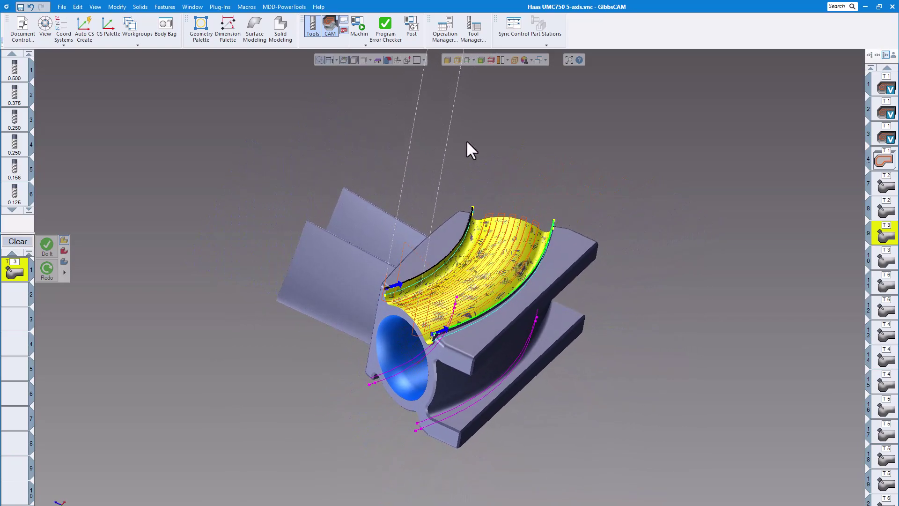
pyautogui.click(360, 27)
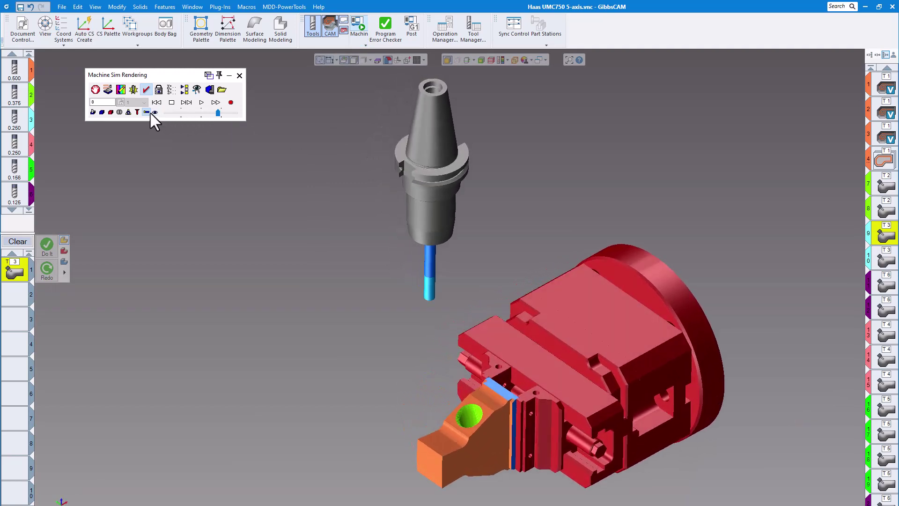
pyautogui.click(155, 112)
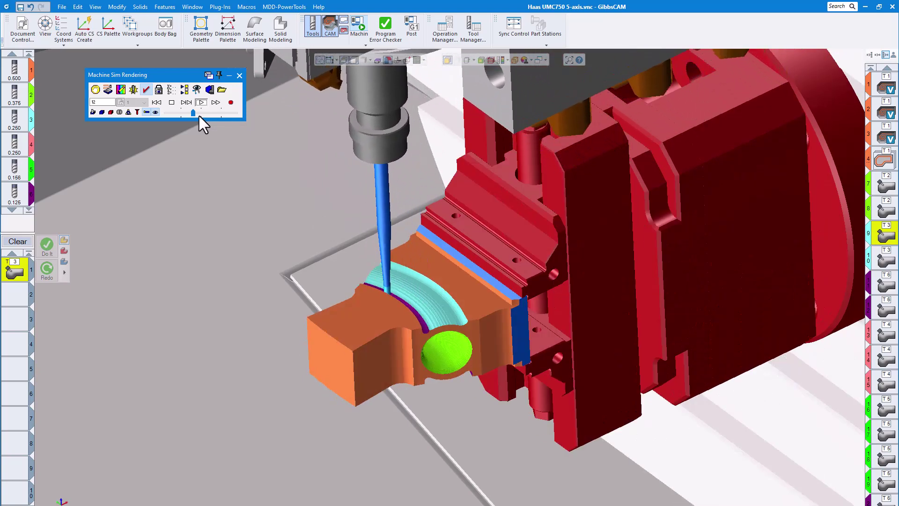
pyautogui.moveTo(196, 115); pyautogui.dragTo(200, 115)
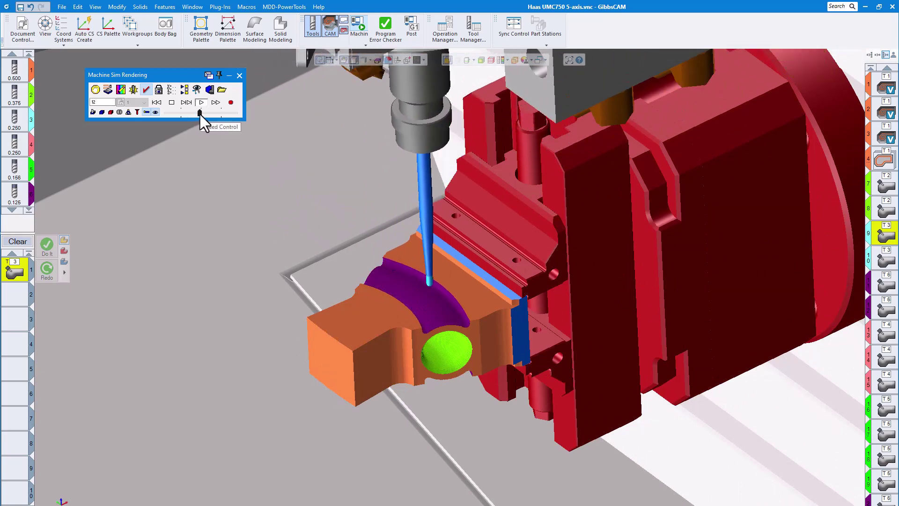
# Hide the machine, inspect the machined curved side surfaces of the stock from several angles and close the simulation.
pyautogui.moveTo(242, 147); pyautogui.dragTo(418, 247, button='middle')
pyautogui.scroll(-5, 409, 246)
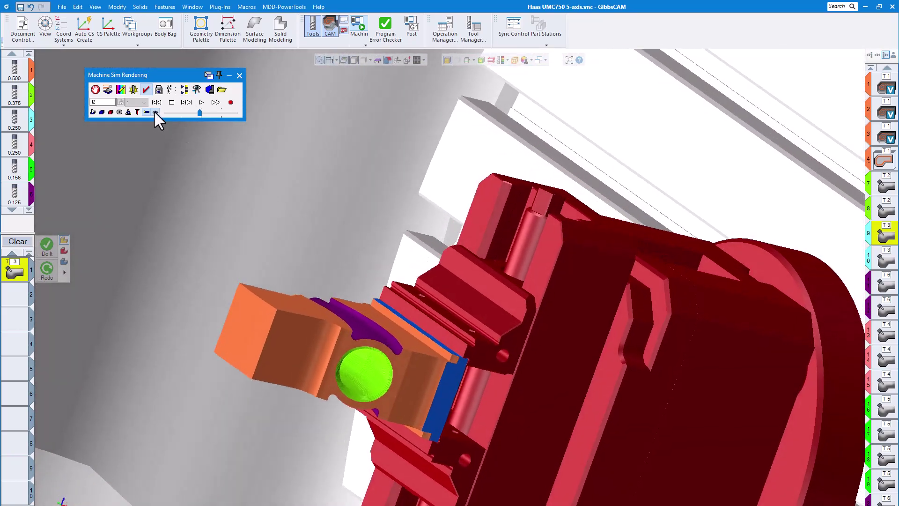
pyautogui.click(155, 113)
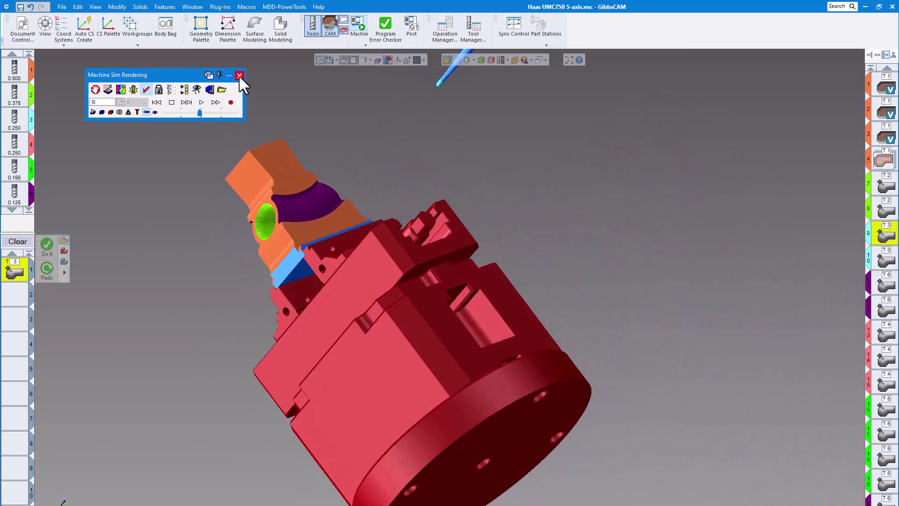
pyautogui.click(239, 75)
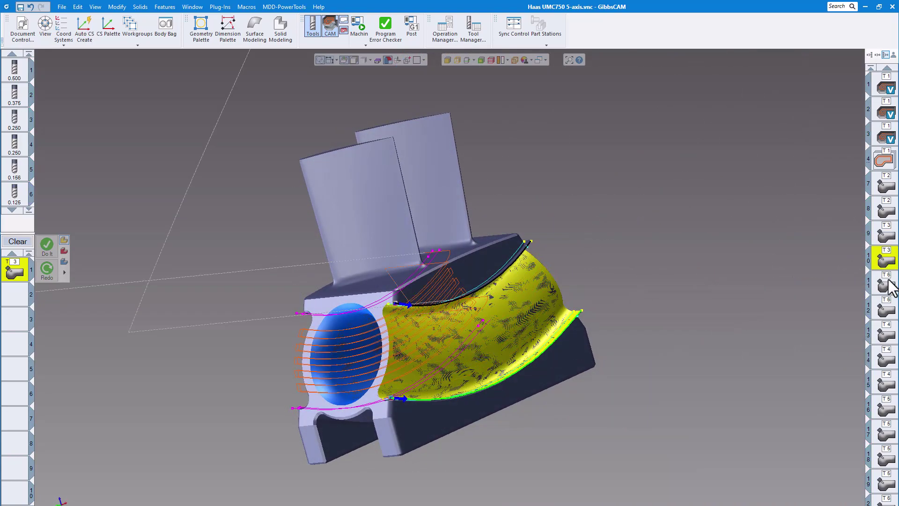
# Examine the toolpaths of operations 11 and 12 on the part's sides and close the process settings.
pyautogui.doubleClick(890, 287)
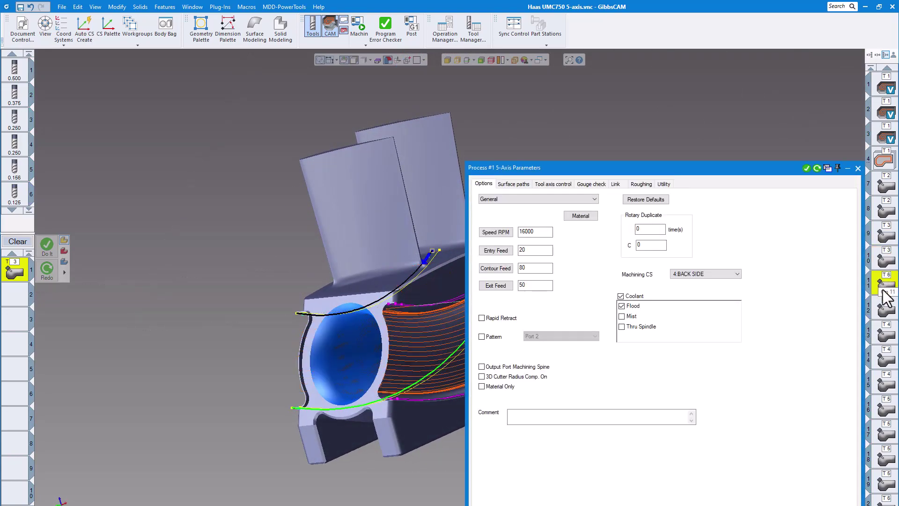
pyautogui.doubleClick(880, 335)
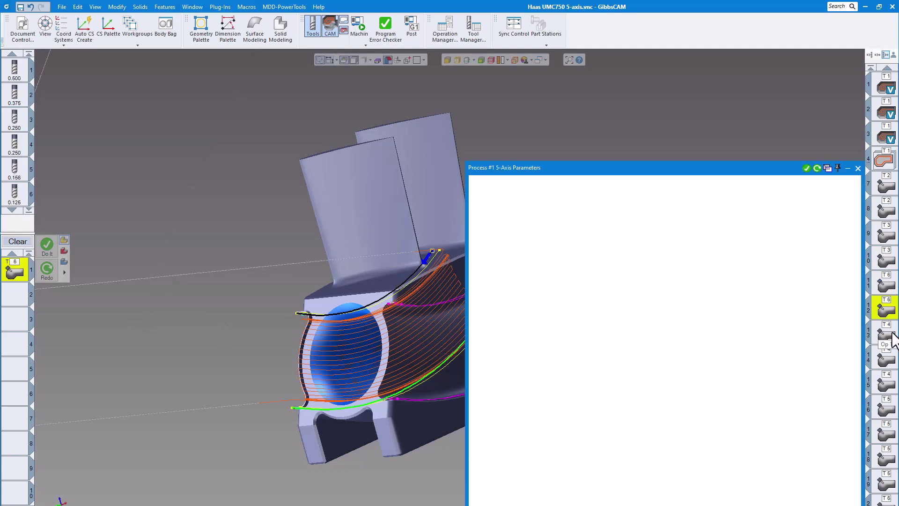
pyautogui.click(858, 169)
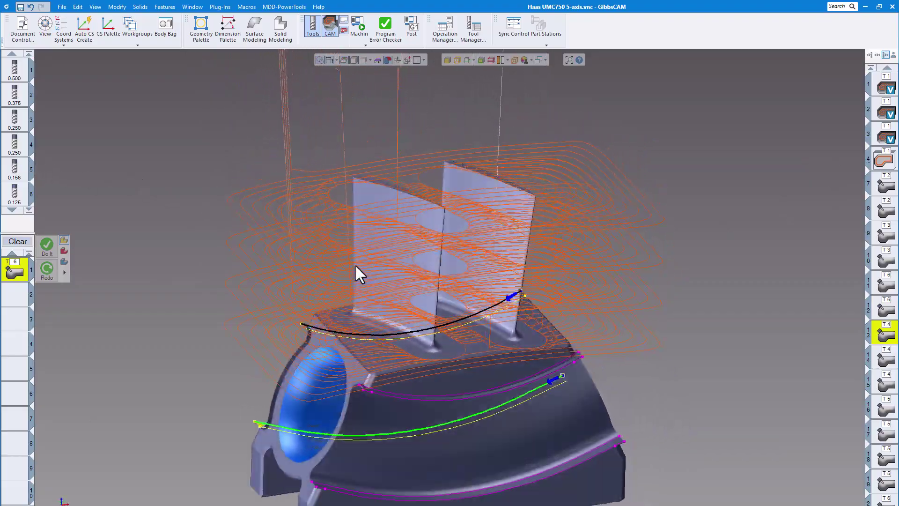
# Review the blade roughing settings of operation 13, including surface paths, part definition, gouge check and links, and close them.
pyautogui.doubleClick(886, 334)
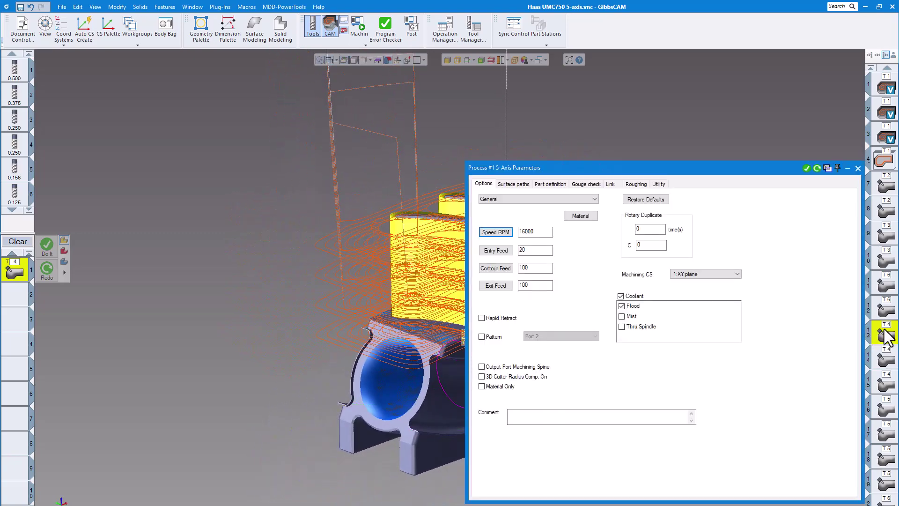
pyautogui.click(512, 184)
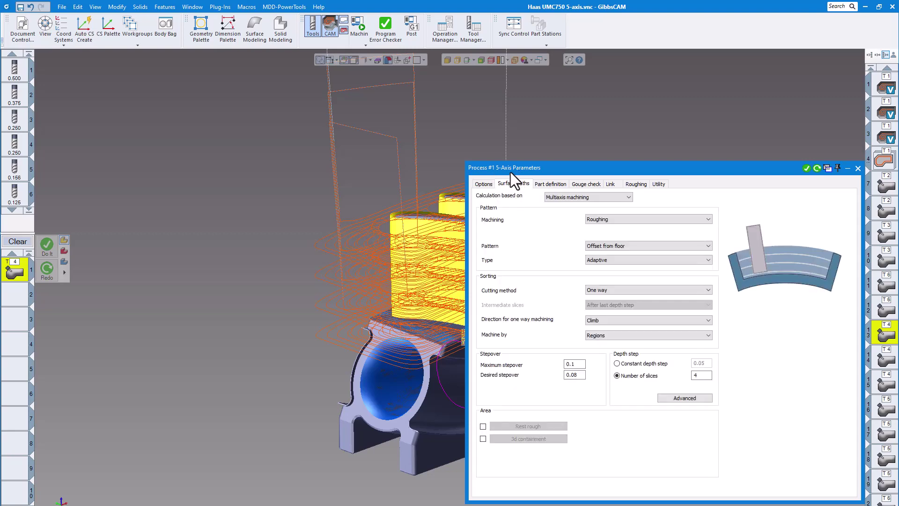
pyautogui.moveTo(552, 168); pyautogui.dragTo(400, 142)
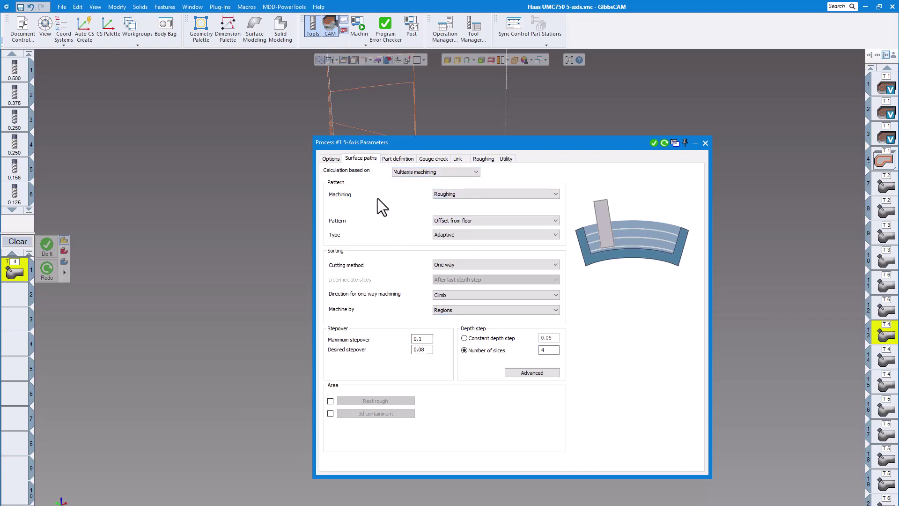
pyautogui.click(397, 158)
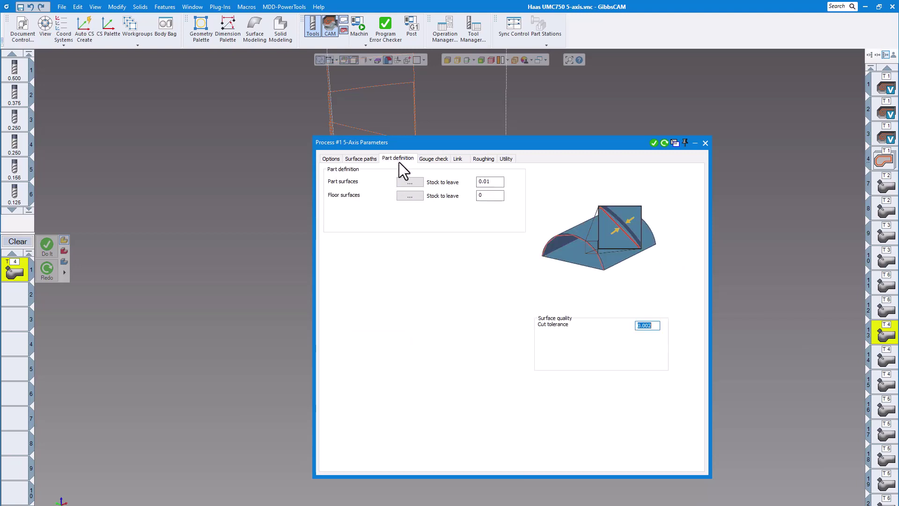
pyautogui.click(436, 159)
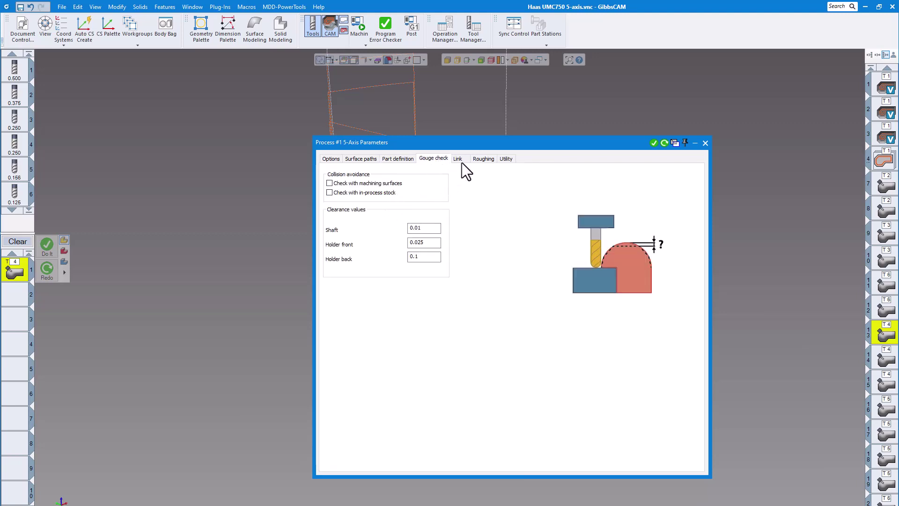
pyautogui.click(459, 160)
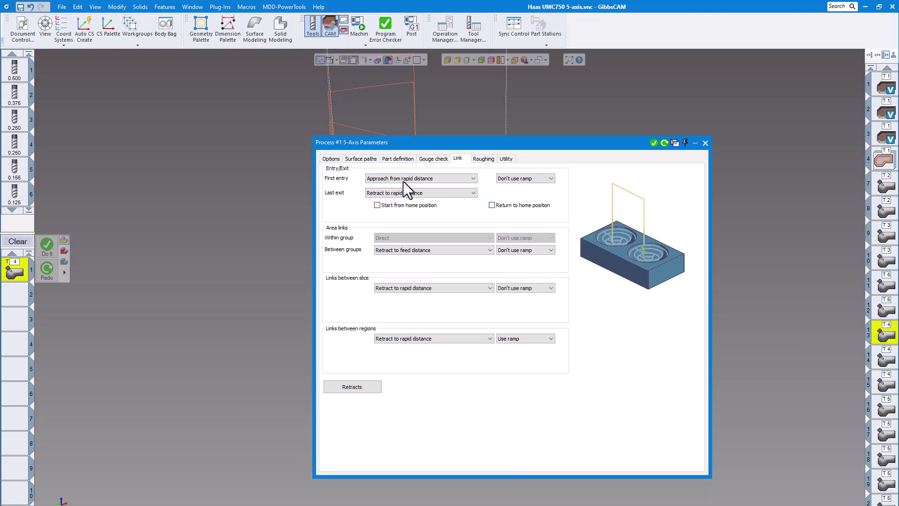
pyautogui.click(331, 160)
pyautogui.click(361, 159)
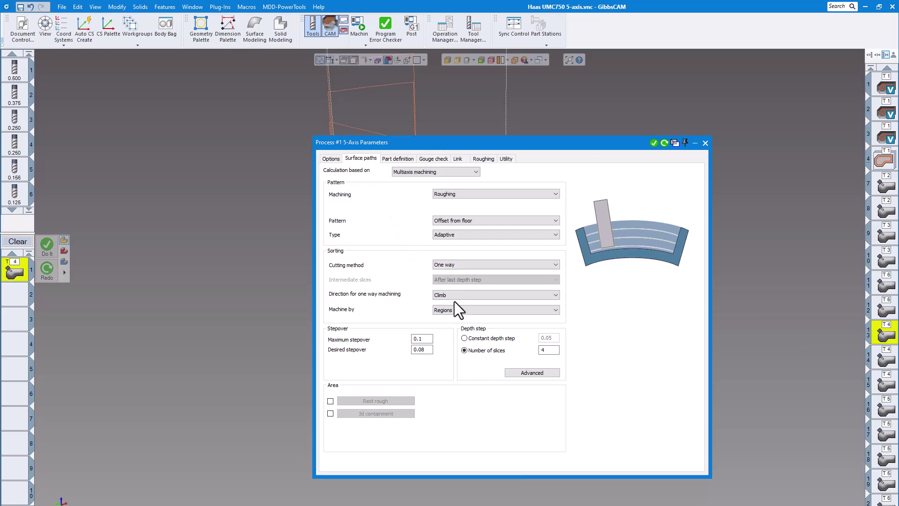
pyautogui.click(705, 143)
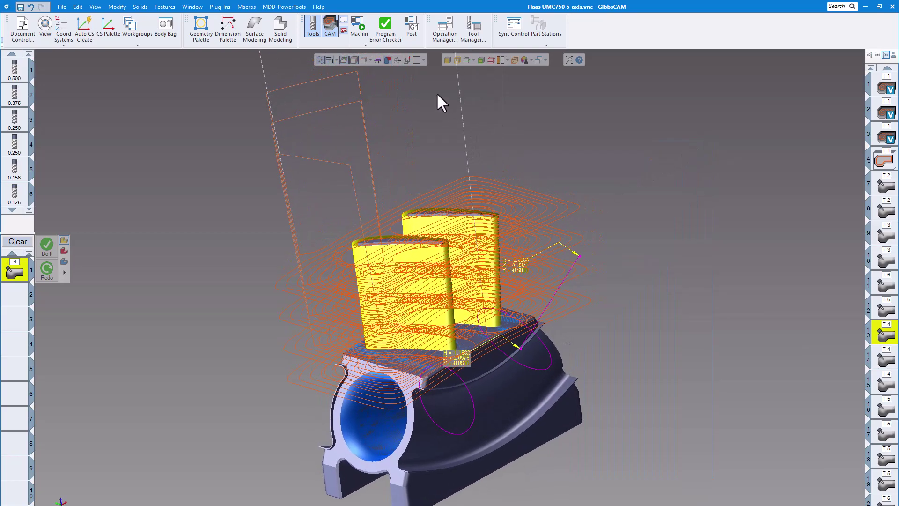
# Reopen the machine simulation, lower the playback speed and start simulating operation 13.
pyautogui.click(358, 29)
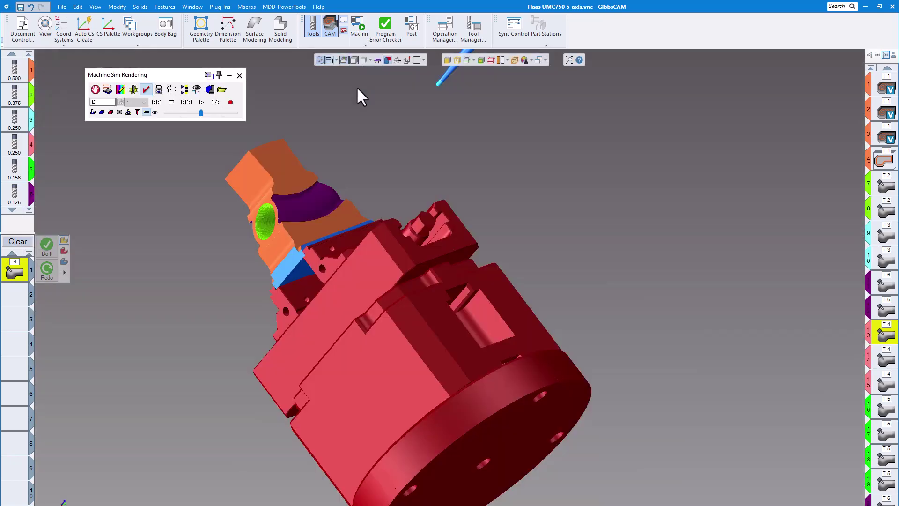
pyautogui.click(188, 112)
pyautogui.click(202, 102)
pyautogui.click(203, 103)
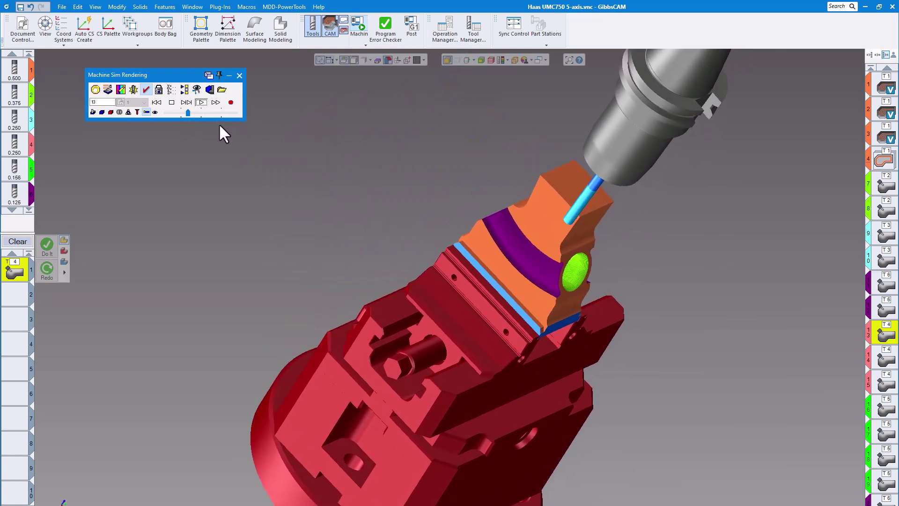
# Show the machine, simulate the blade roughing through operation 15 at gradually higher playback speeds and close the simulation.
pyautogui.click(155, 112)
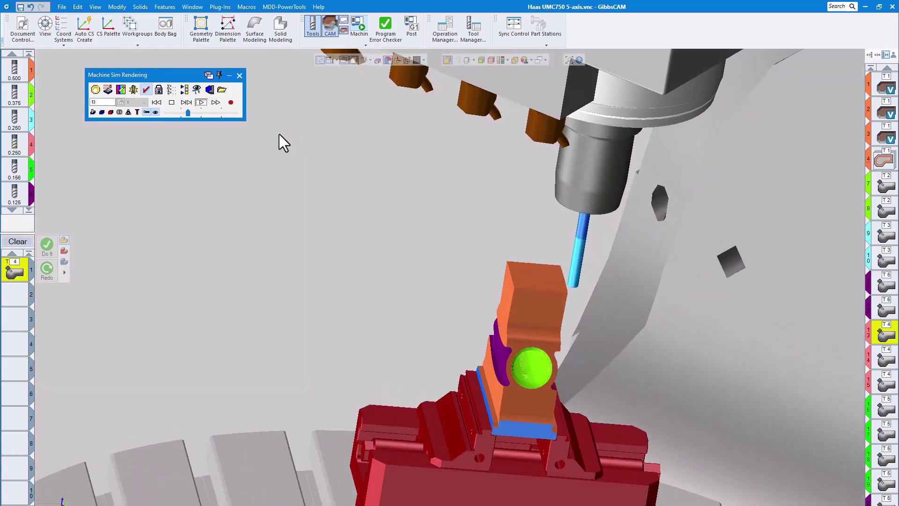
pyautogui.click(198, 112)
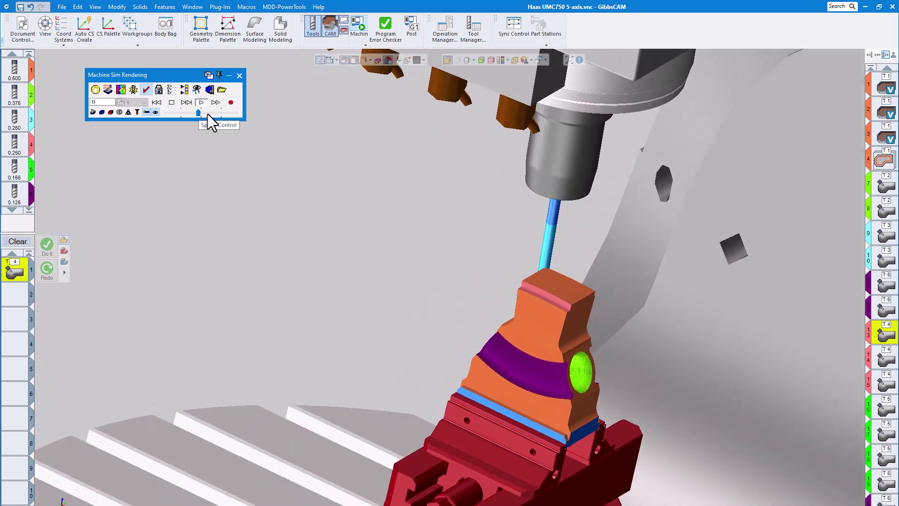
pyautogui.moveTo(201, 116); pyautogui.dragTo(208, 115)
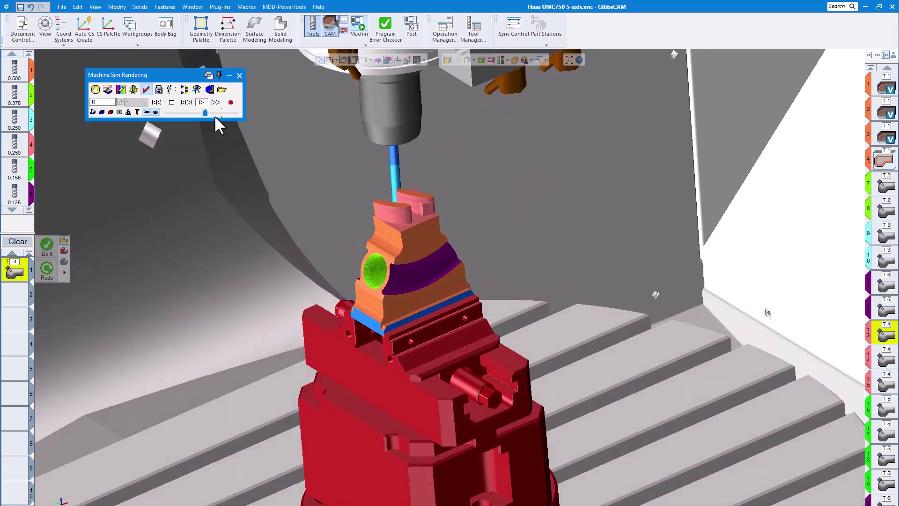
pyautogui.click(214, 112)
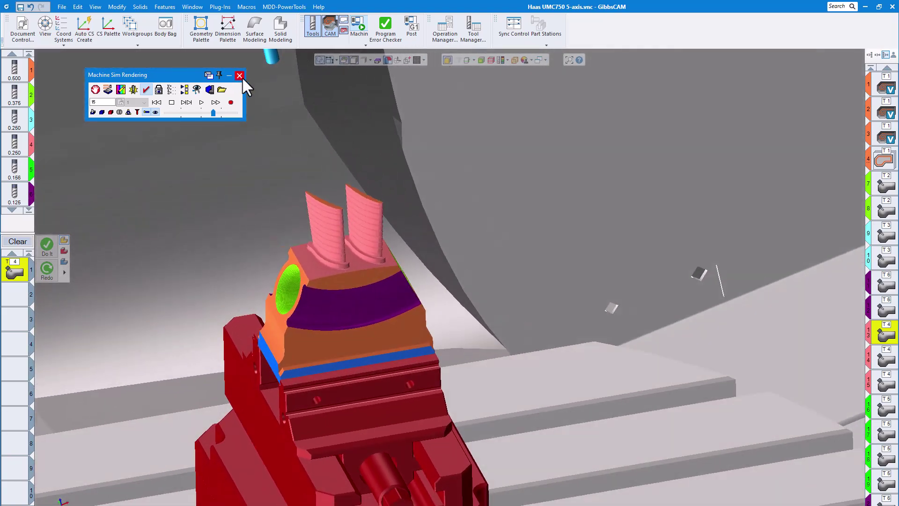
pyautogui.click(239, 76)
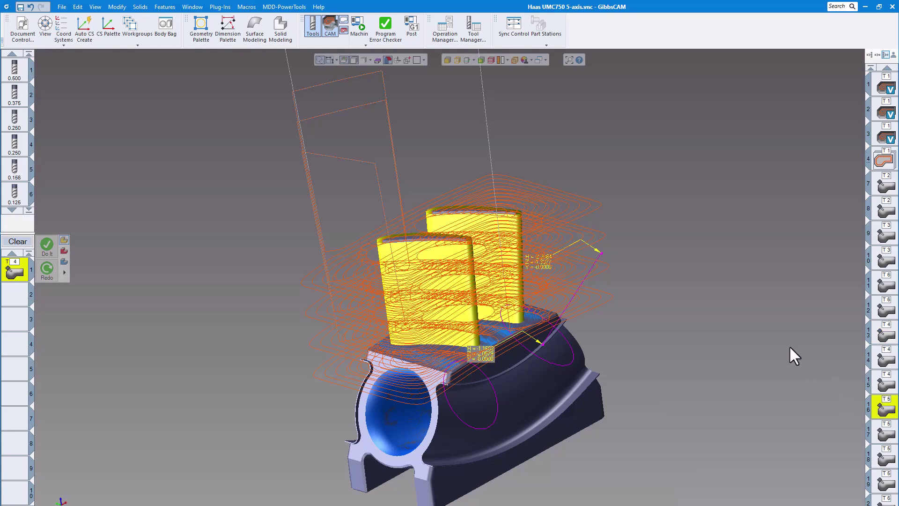
# Review operation 16's blade toolpath, its surface path settings and the first edge curve of its morph pattern, closing the settings without changes.
pyautogui.click(705, 143)
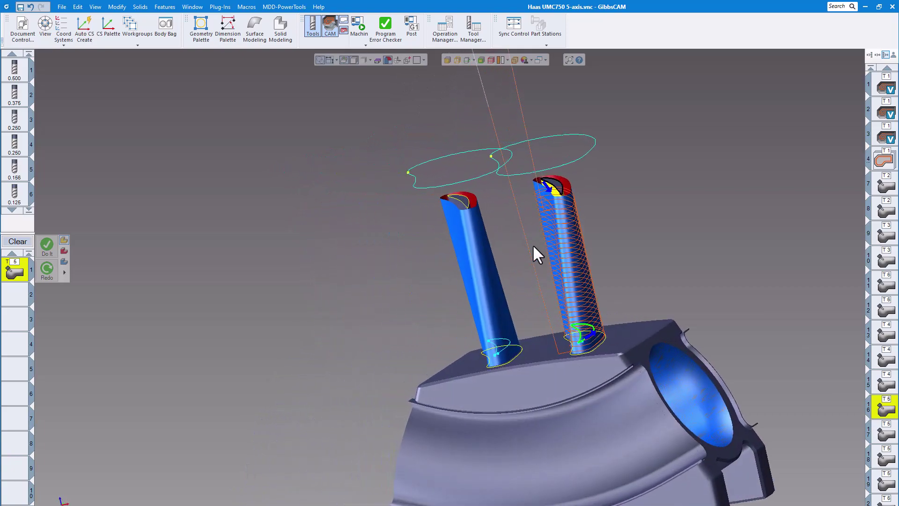
pyautogui.moveTo(558, 224); pyautogui.dragTo(181, 265, button='middle')
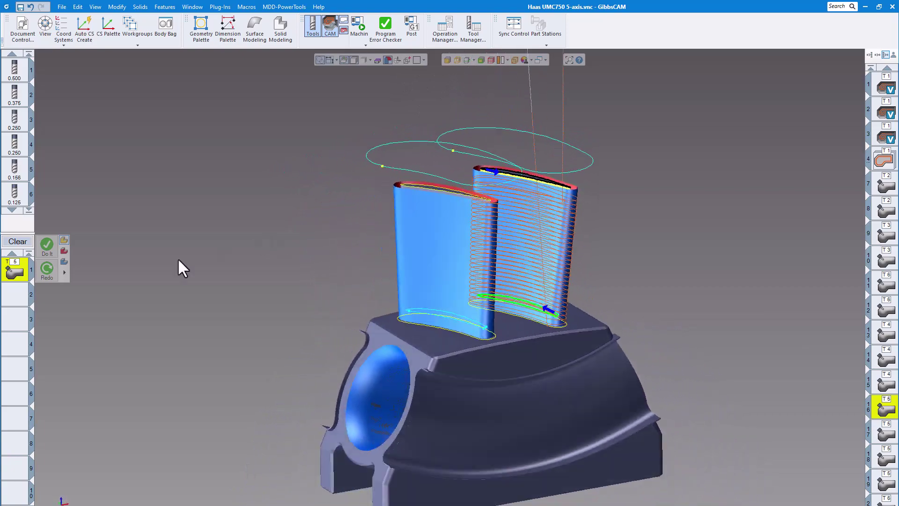
pyautogui.doubleClick(15, 268)
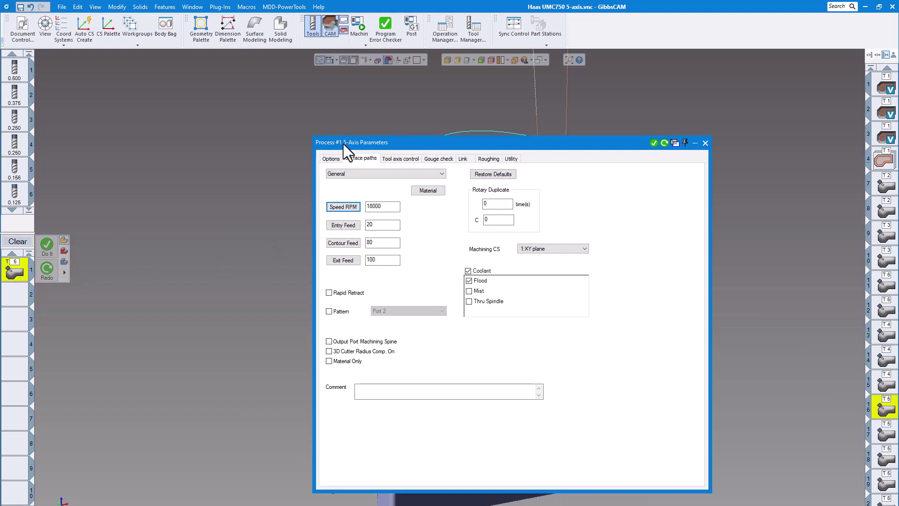
pyautogui.click(370, 158)
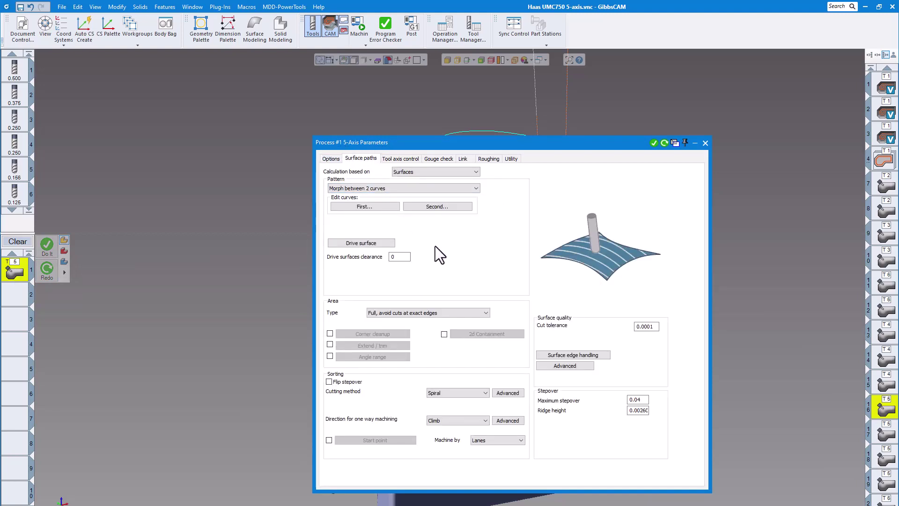
pyautogui.click(375, 206)
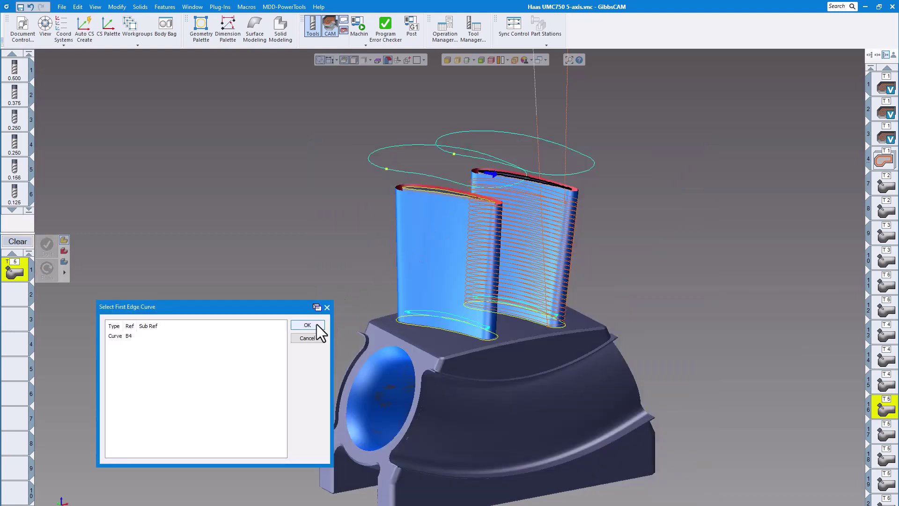
pyautogui.click(327, 307)
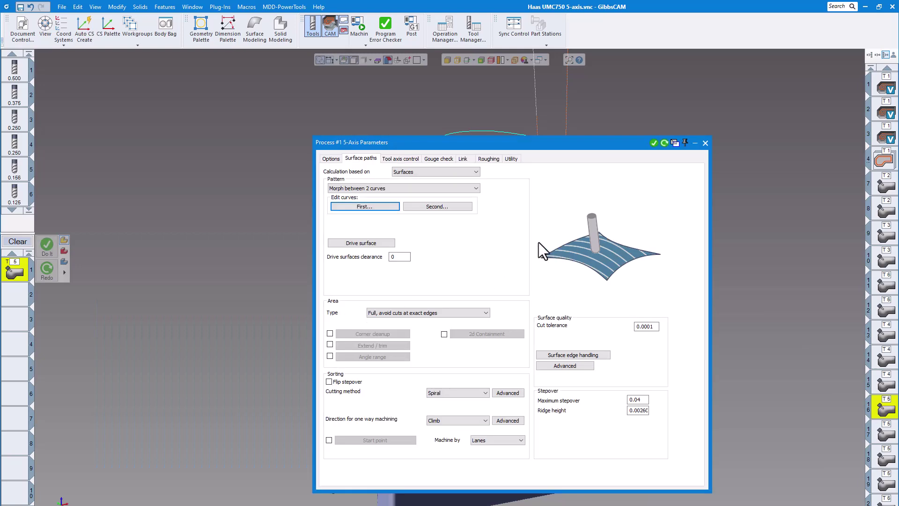
pyautogui.click(704, 143)
# Reopen the machine simulation at a reduced playback speed and simulate blade finishing operations 16 and 17, adjusting the speed along the way.
pyautogui.click(360, 26)
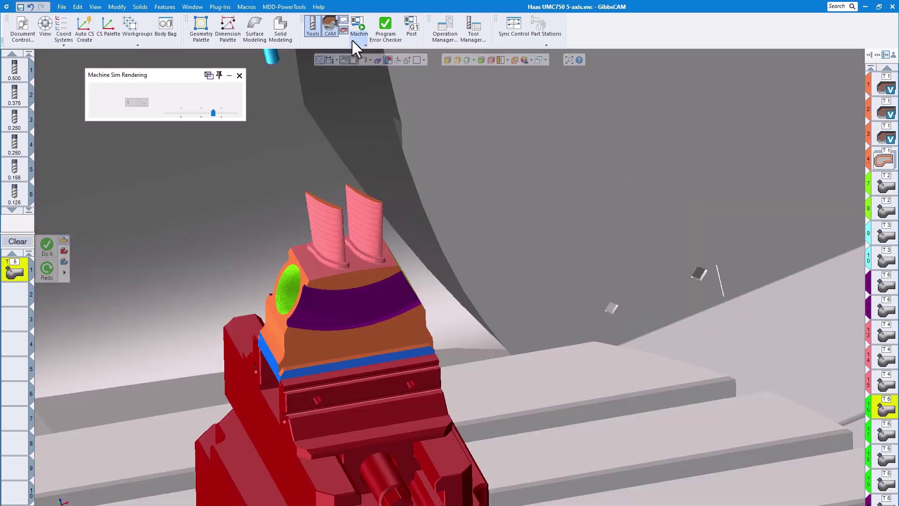
pyautogui.click(187, 114)
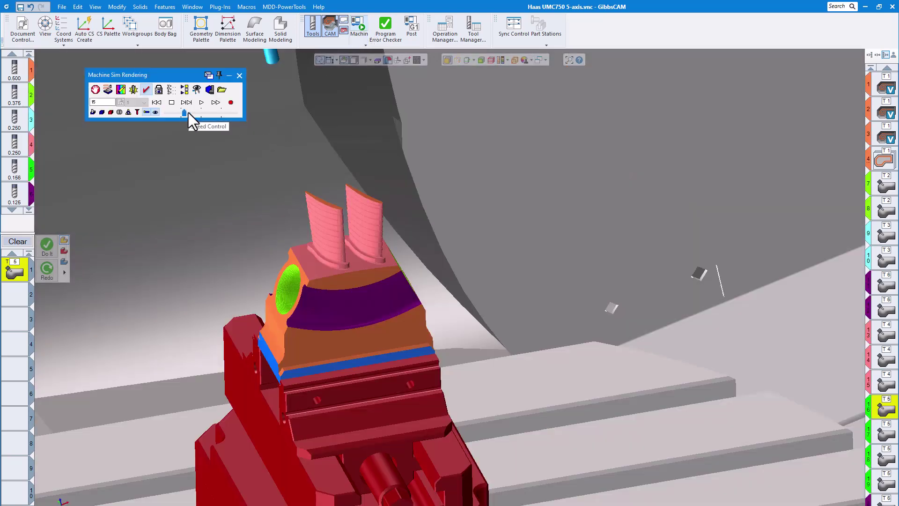
pyautogui.click(201, 104)
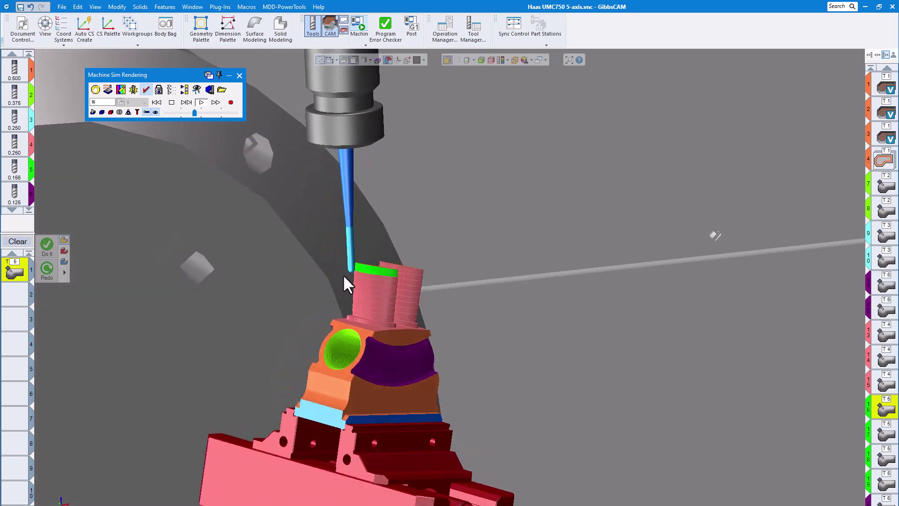
pyautogui.click(206, 112)
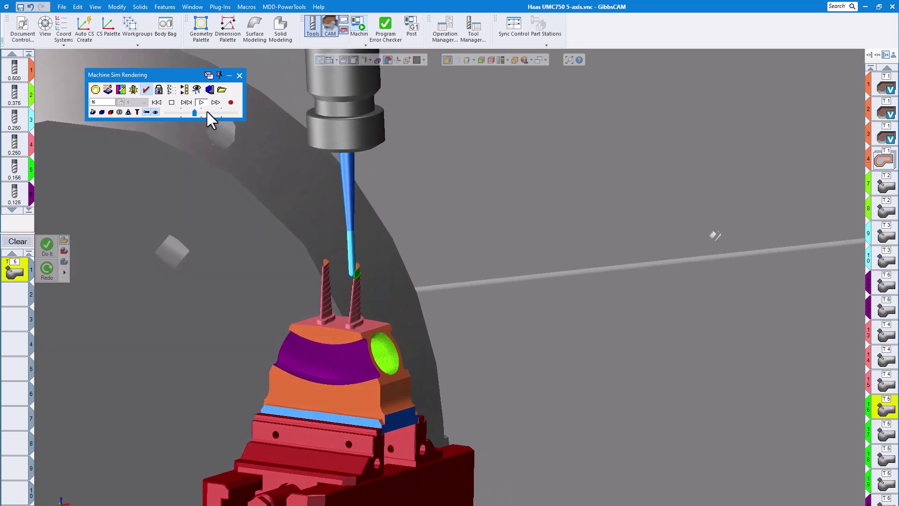
pyautogui.moveTo(206, 112); pyautogui.dragTo(216, 113)
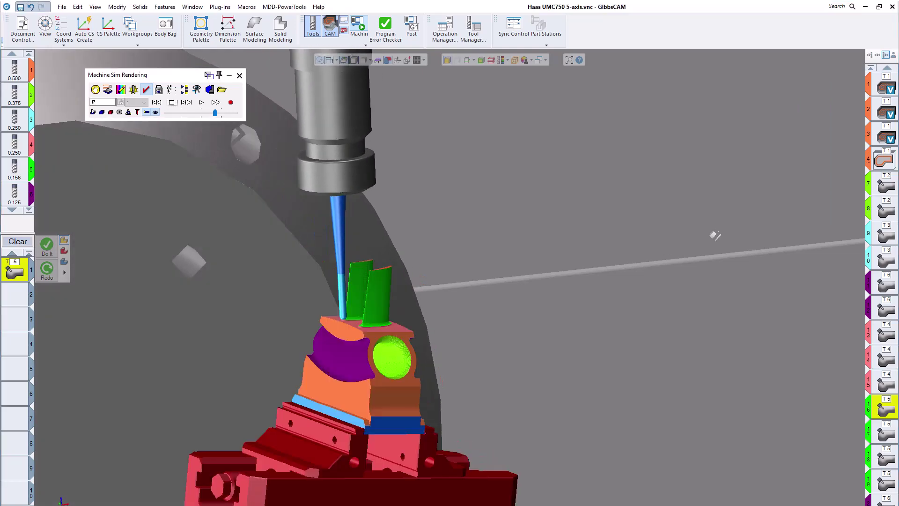
pyautogui.click(191, 113)
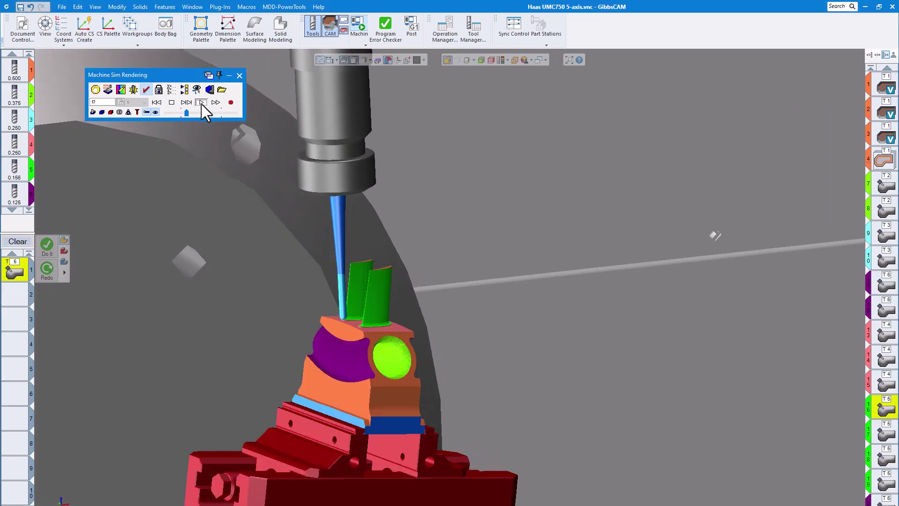
pyautogui.click(198, 112)
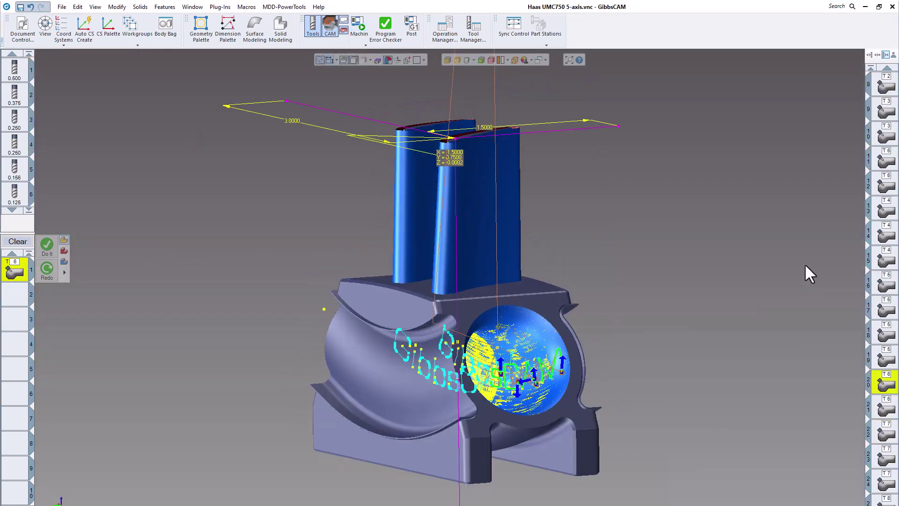
# Inspect the text curves projected into the port and open the 5-axis process parameters of operation 20.
pyautogui.scroll(3, 754, 264)
pyautogui.click(678, 289)
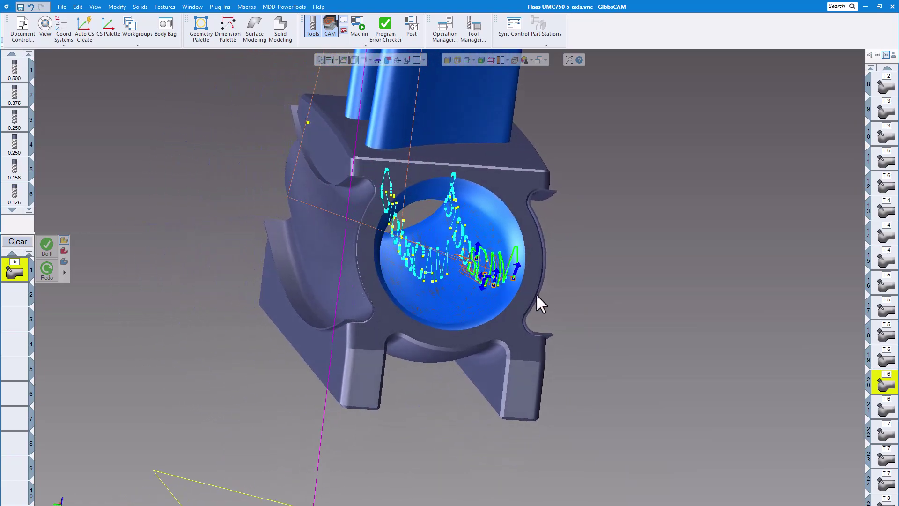
pyautogui.click(883, 381)
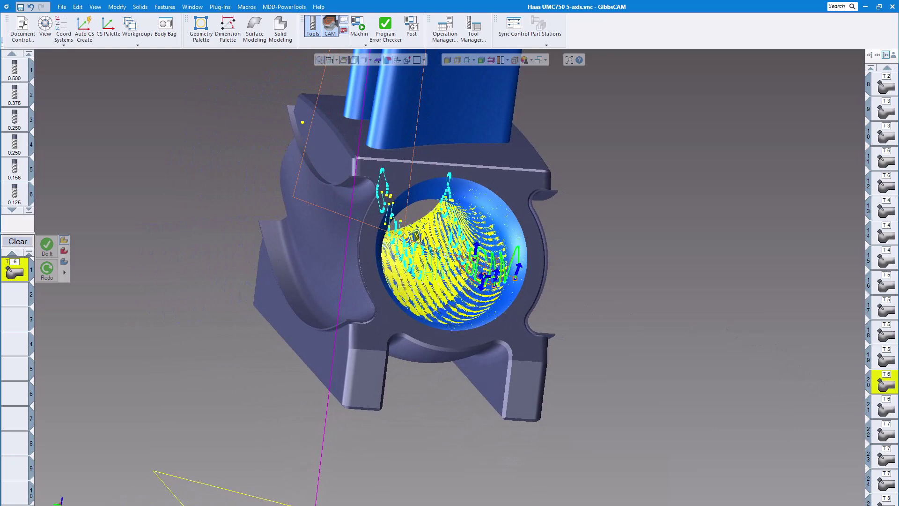
pyautogui.moveTo(898, 188); pyautogui.dragTo(425, 128)
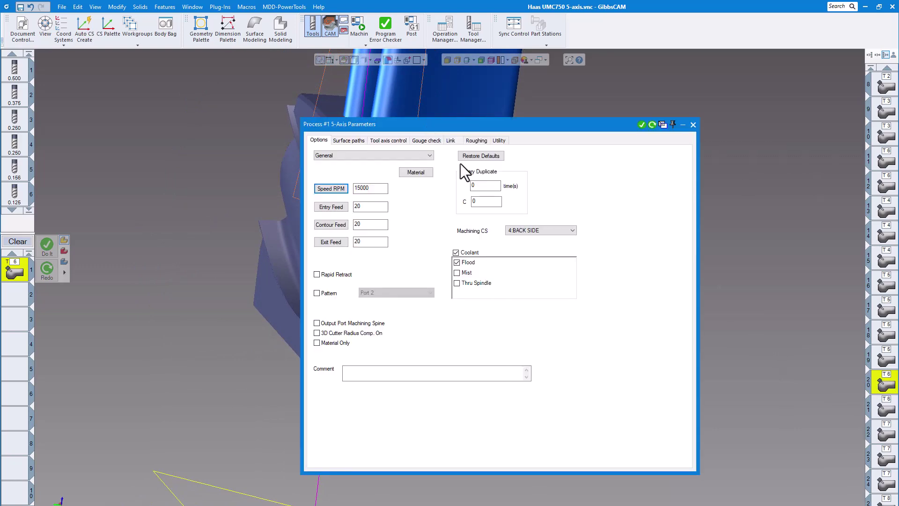
# Review operation 20's surface path settings, including its projection curves and drive surfaces, without changing the selections.
pyautogui.click(346, 140)
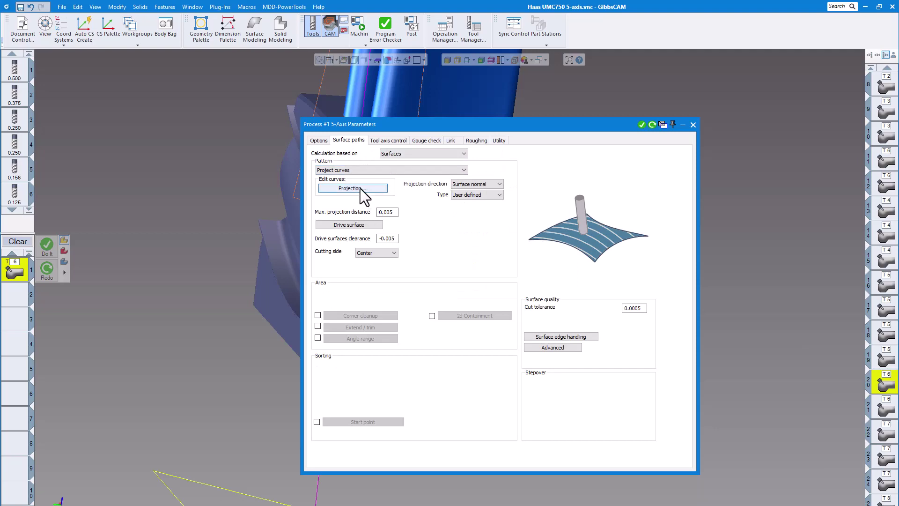
pyautogui.click(361, 187)
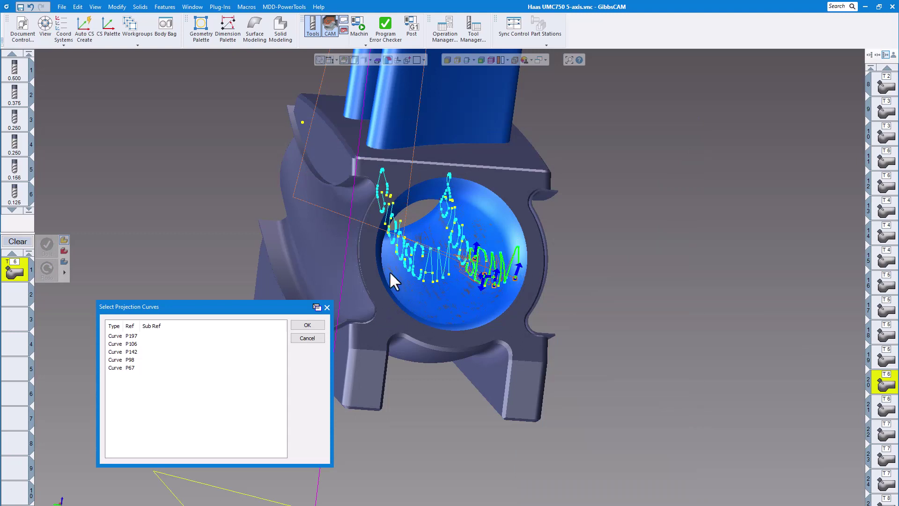
pyautogui.click(327, 307)
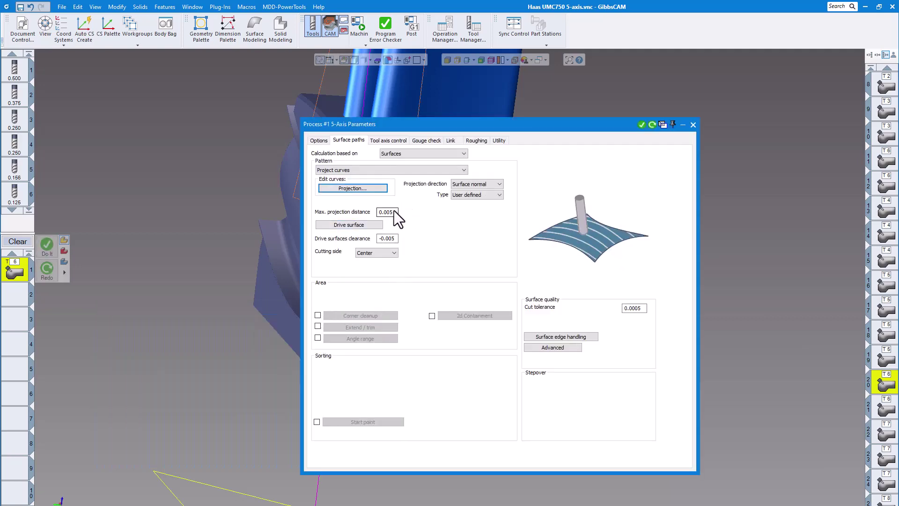
pyautogui.click(359, 224)
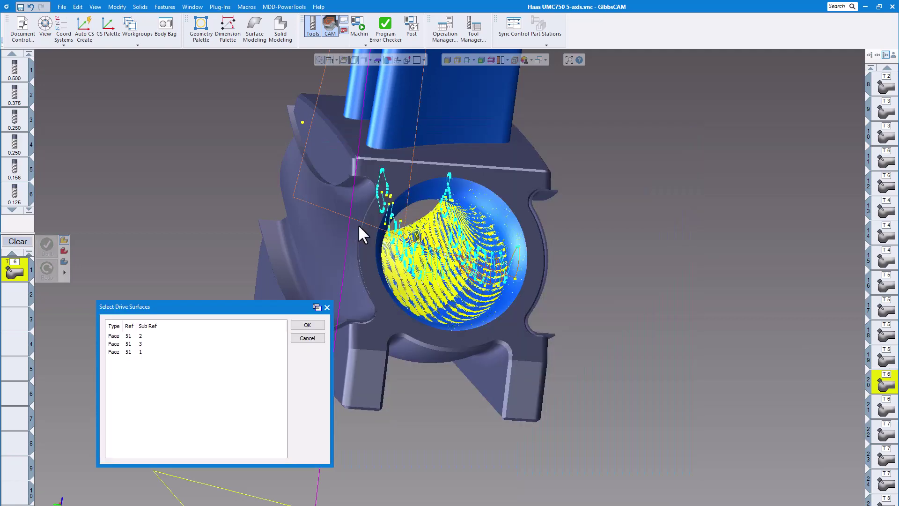
pyautogui.click(327, 307)
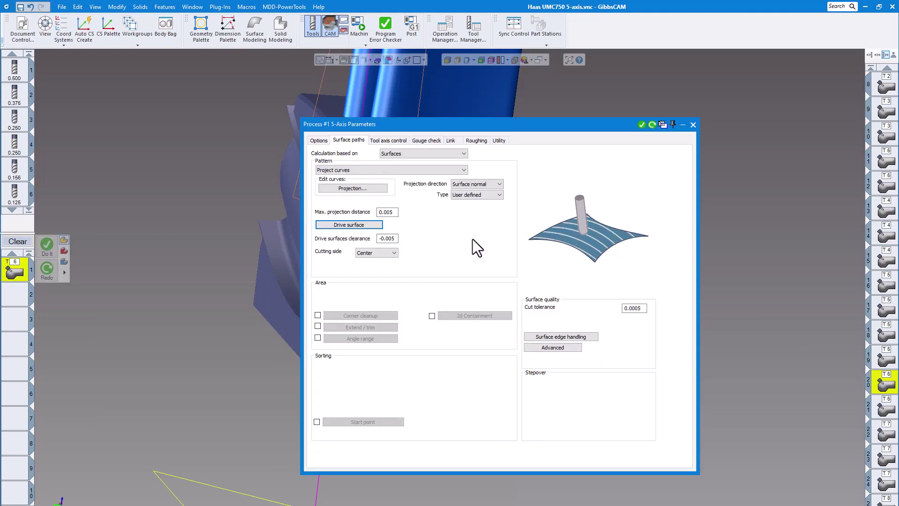
# Review operation 20's tool axis control and its tilt point selection, closing the point settings without changes.
pyautogui.click(388, 140)
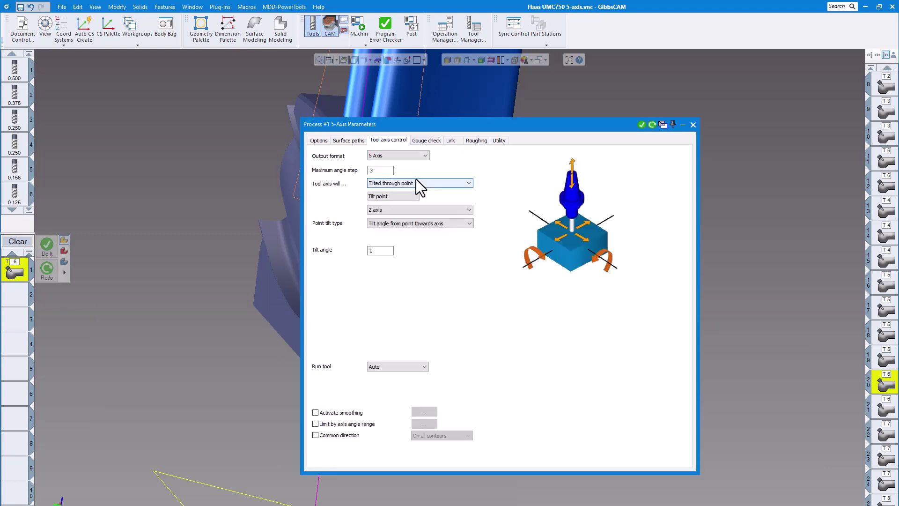
pyautogui.click(386, 197)
pyautogui.click(462, 271)
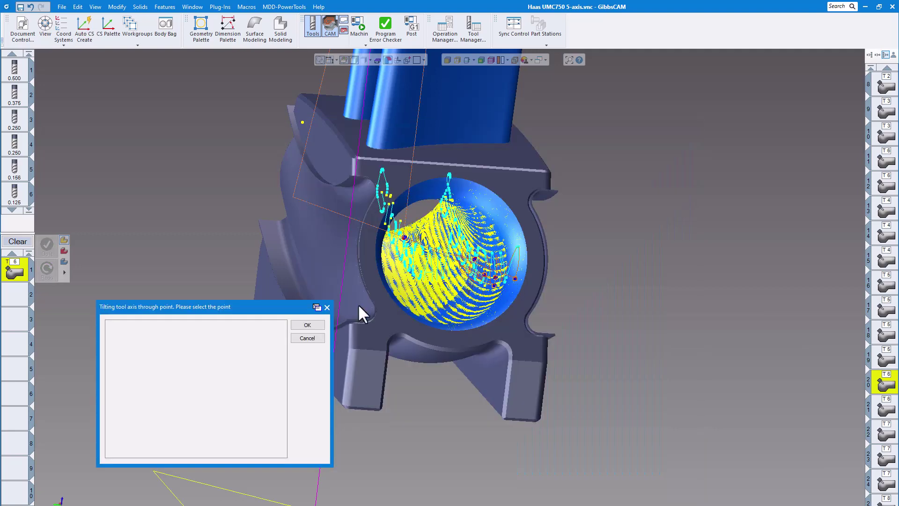
pyautogui.click(327, 308)
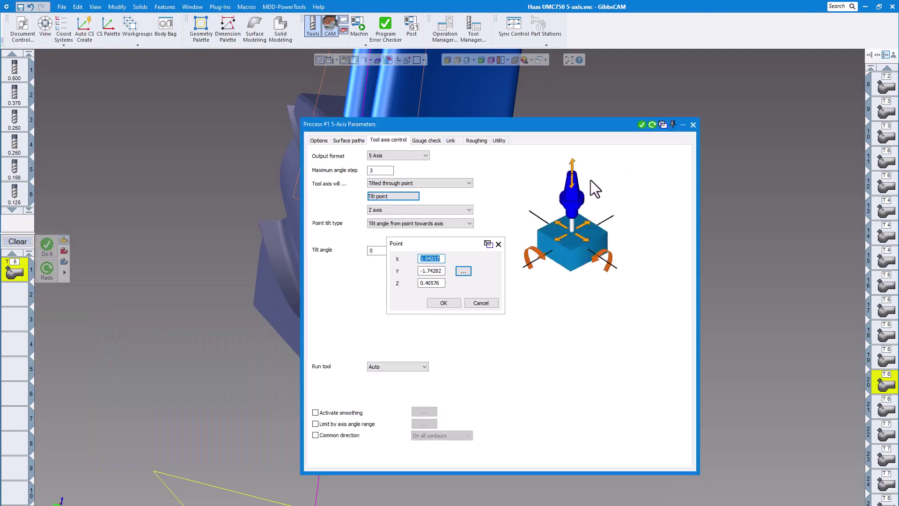
pyautogui.click(498, 244)
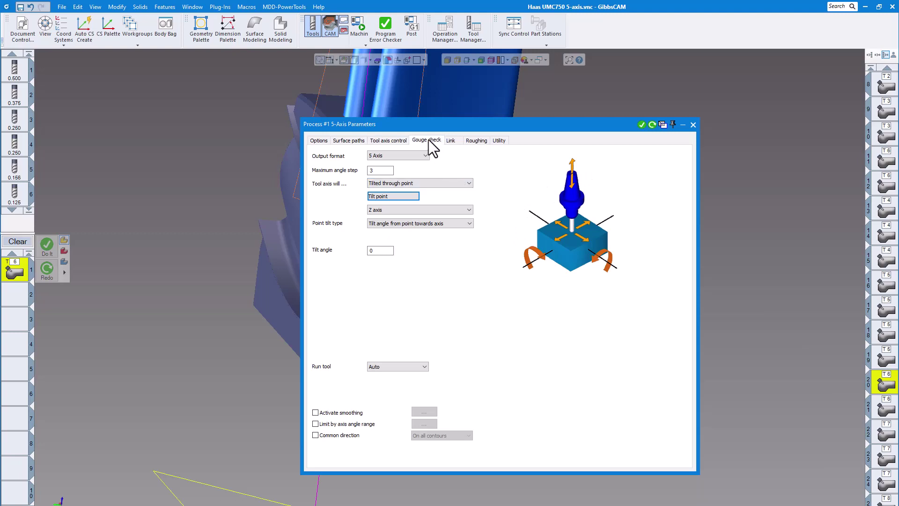
# Check operation 20's gouge check, link and roughing settings and close the process parameters.
pyautogui.click(429, 142)
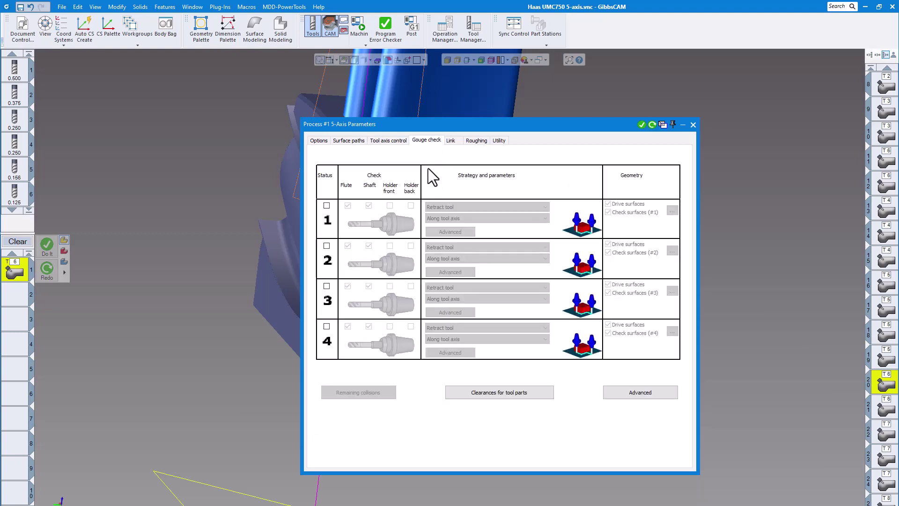
pyautogui.click(451, 140)
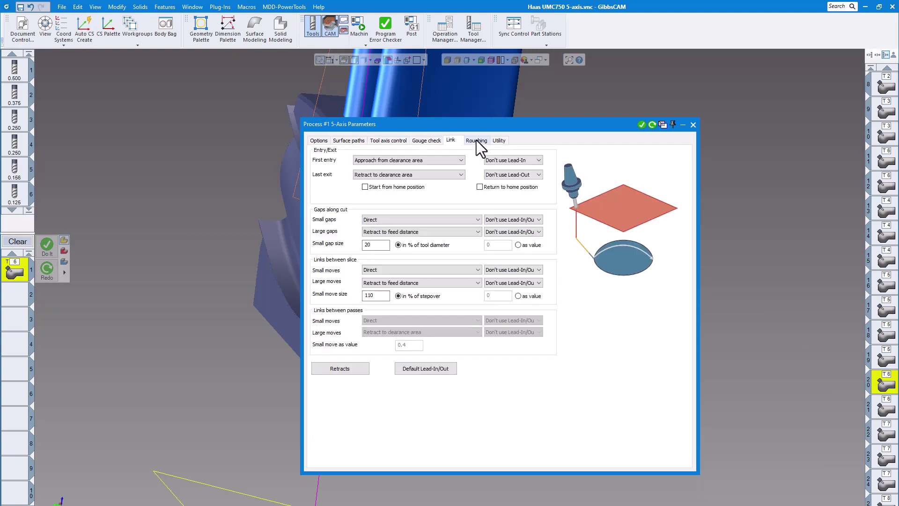
pyautogui.click(476, 140)
pyautogui.click(693, 123)
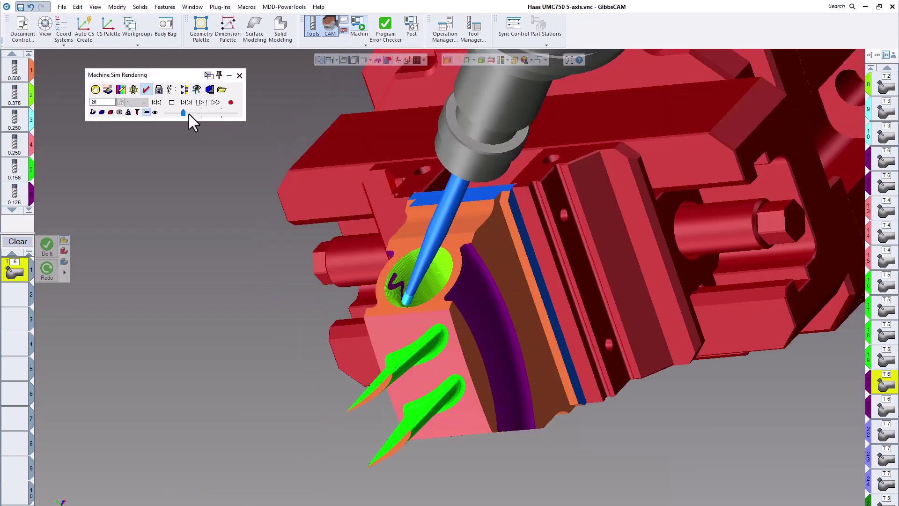
# Simulate the port text engraving of operation 20 at adjusted playback speeds through to operation 21 and close the simulation.
pyautogui.moveTo(183, 112); pyautogui.dragTo(178, 112)
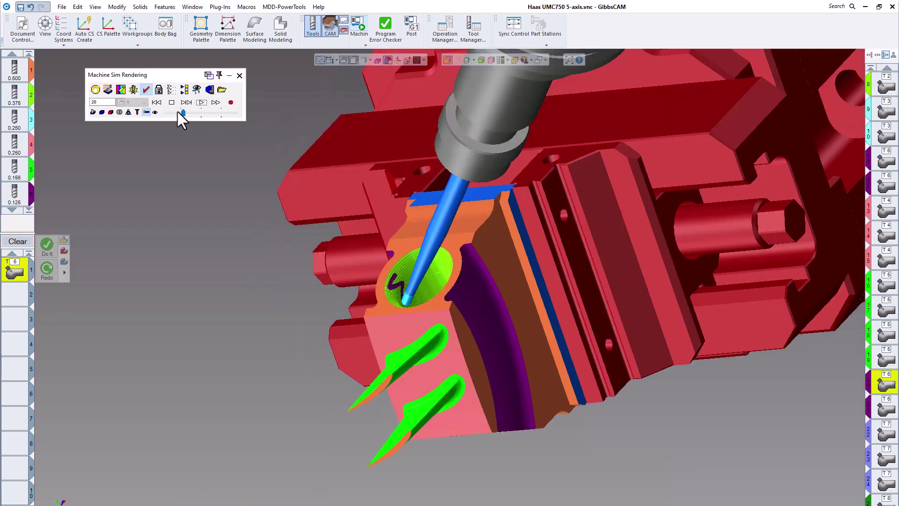
pyautogui.click(200, 103)
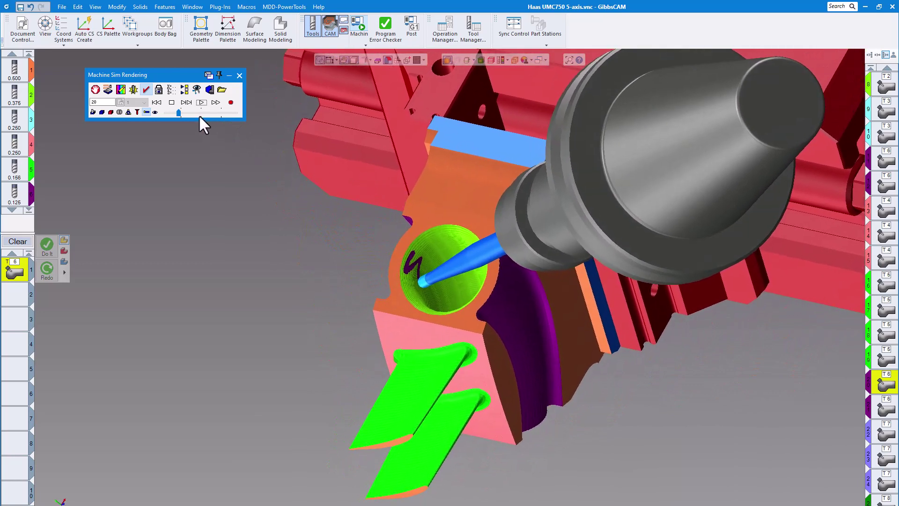
pyautogui.click(189, 111)
pyautogui.click(182, 112)
pyautogui.click(201, 103)
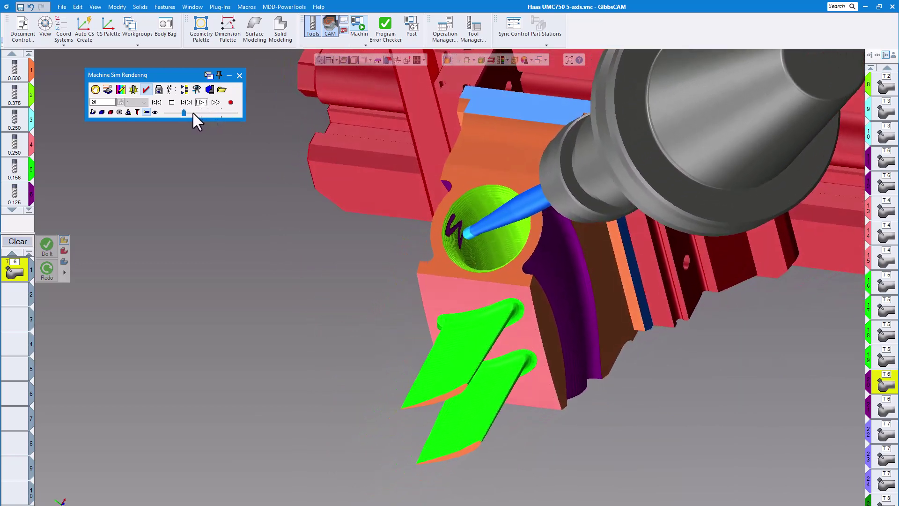
pyautogui.click(193, 113)
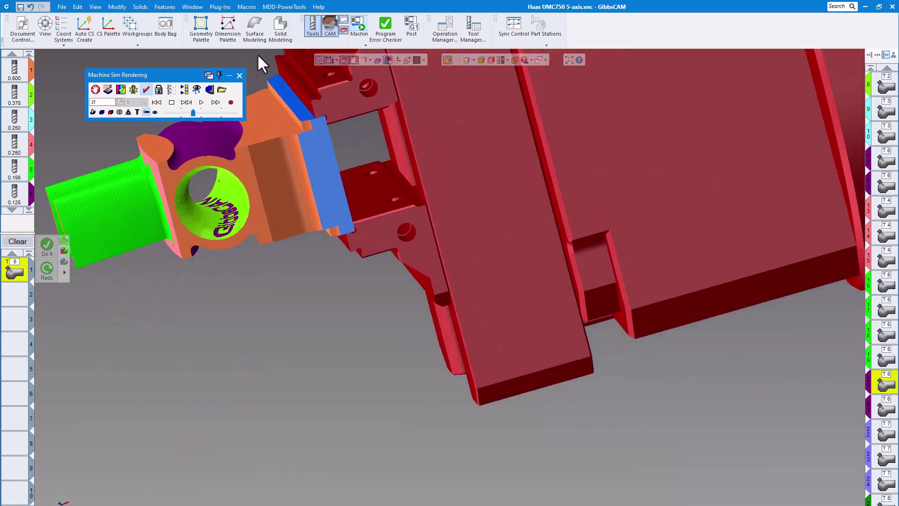
pyautogui.click(239, 75)
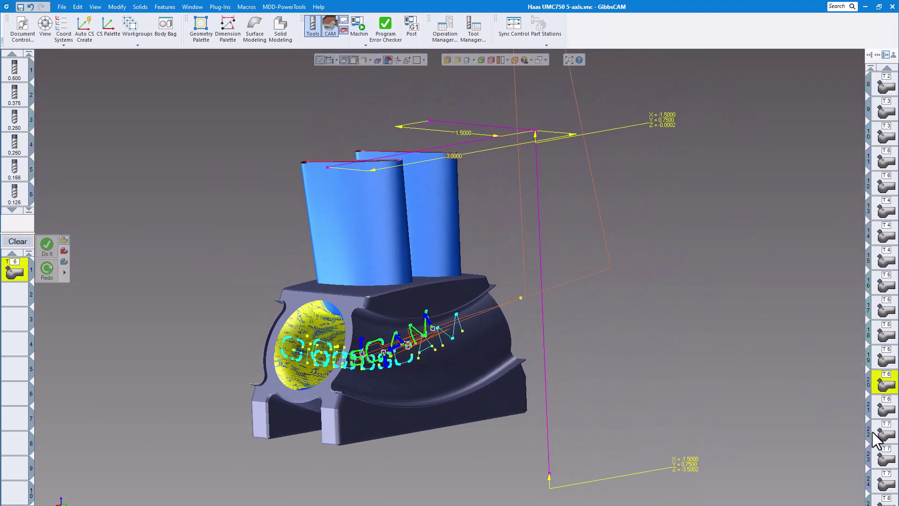
# Open and close operation 22's process settings, and examine its toolpath along the part edges with the corner entry and exit moves.
pyautogui.click(892, 433)
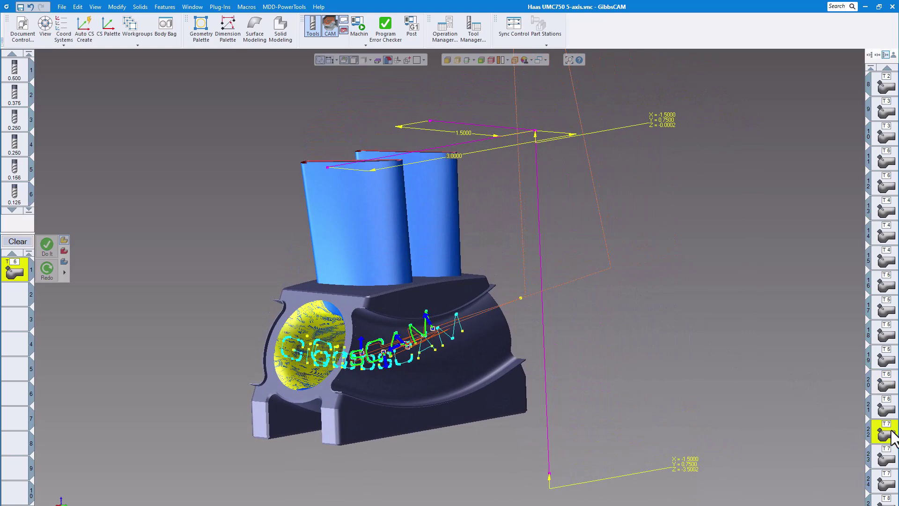
pyautogui.doubleClick(893, 431)
pyautogui.click(692, 124)
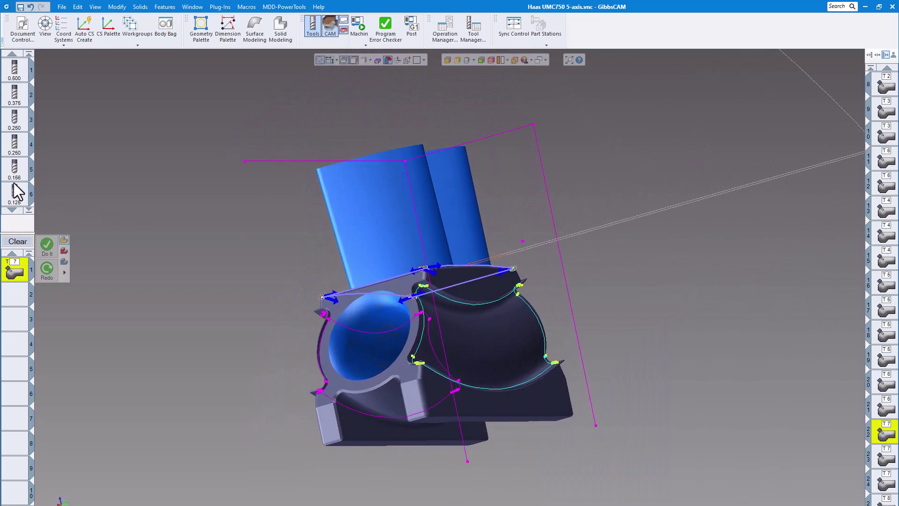
pyautogui.scroll(-3, 14, 189)
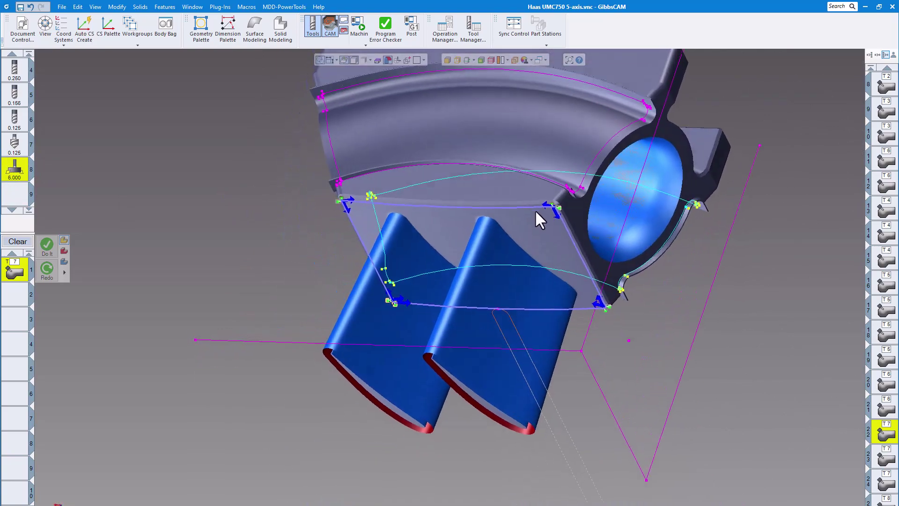
pyautogui.scroll(6, 581, 221)
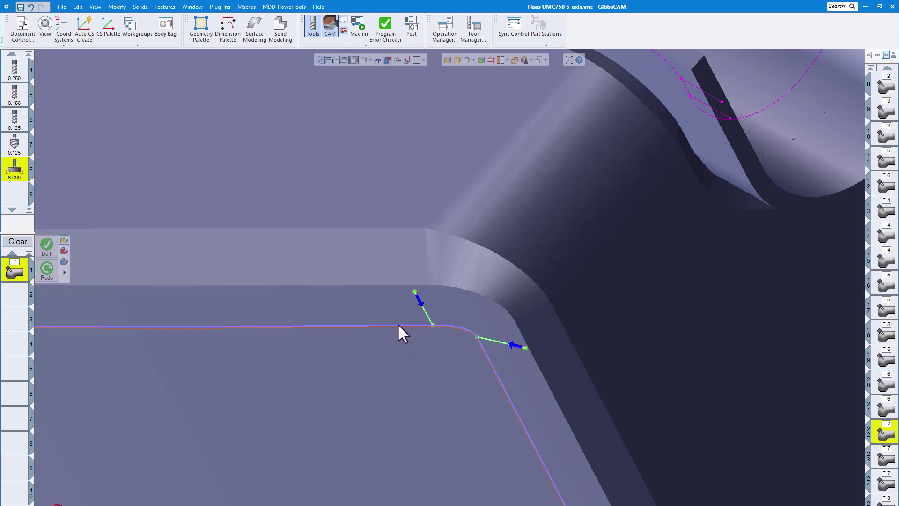
pyautogui.scroll(-3, 423, 319)
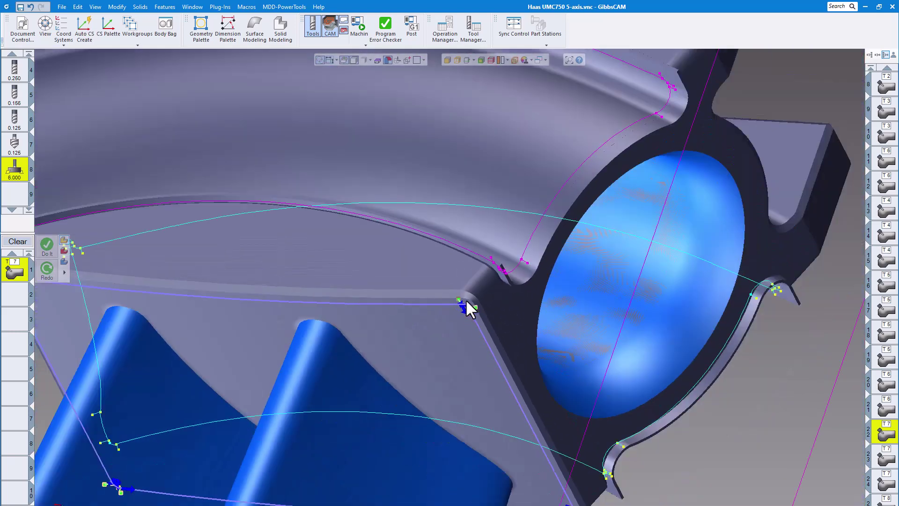
pyautogui.scroll(-5, 466, 301)
# Reopen the machine simulation, start simulating operation 22 and show the machine around the part.
pyautogui.moveTo(479, 294); pyautogui.dragTo(361, 20, button='middle')
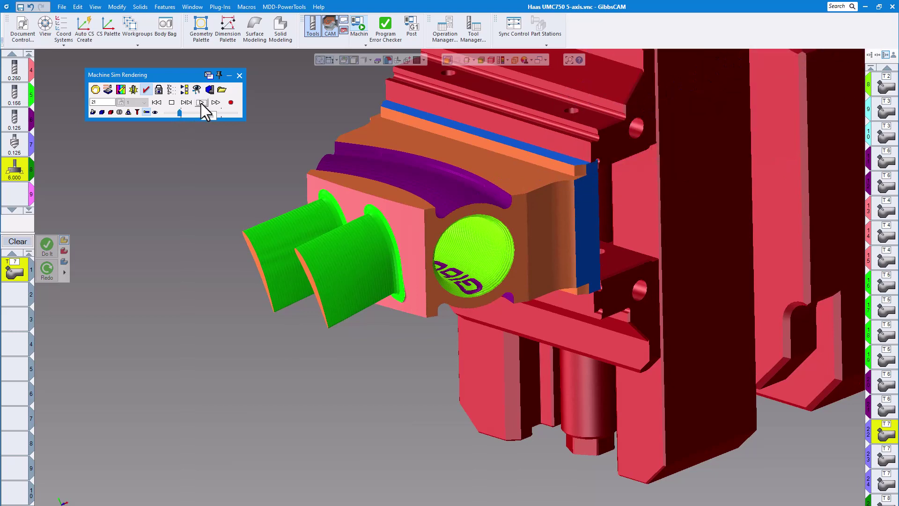
pyautogui.click(201, 102)
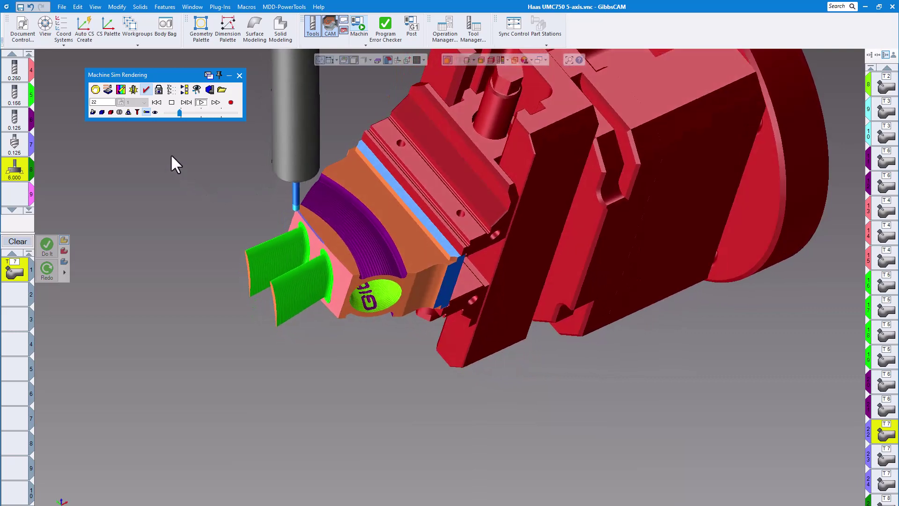
pyautogui.click(154, 112)
pyautogui.scroll(-8, 352, 226)
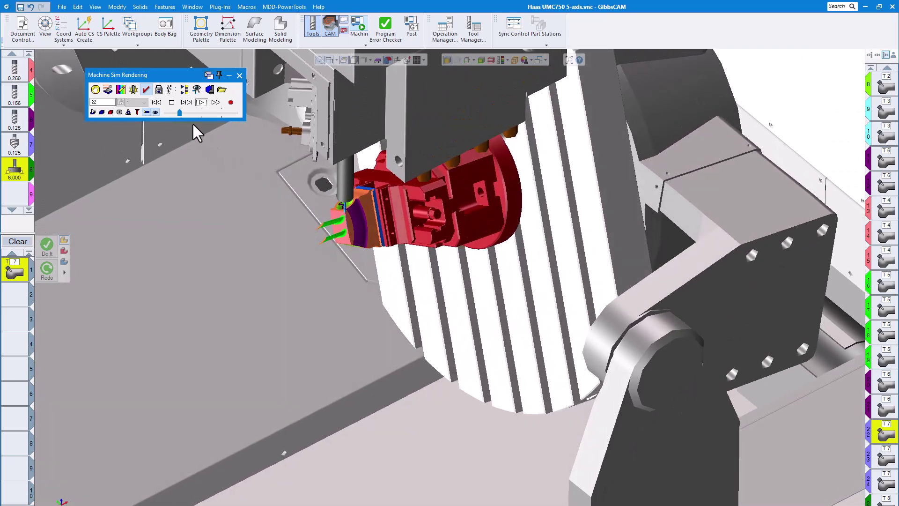
# Simulate from operation 22 to the end of the program at a faster playback speed, hiding the machine and showing it again.
pyautogui.click(188, 112)
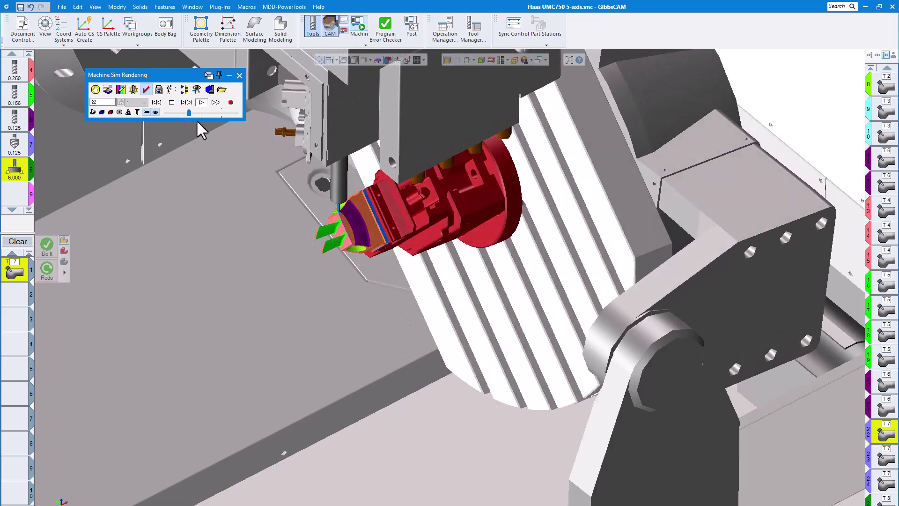
pyautogui.scroll(10, 340, 206)
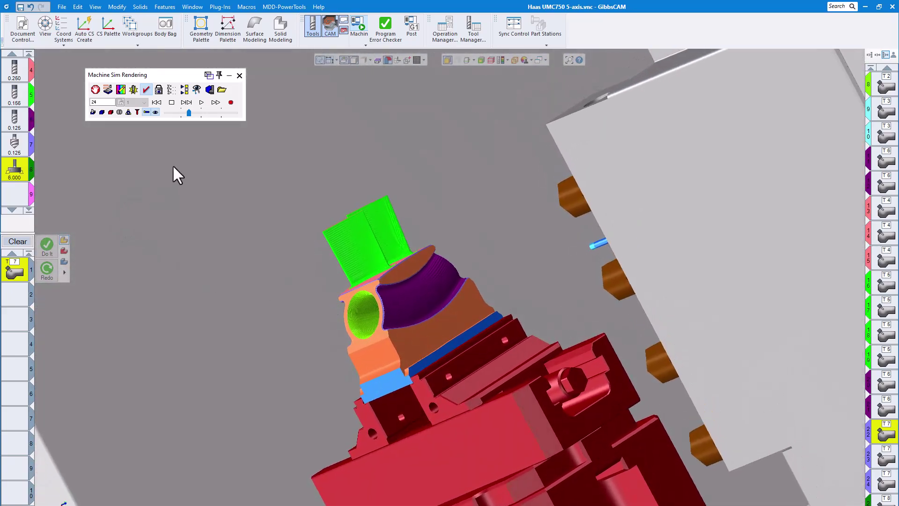
pyautogui.click(152, 113)
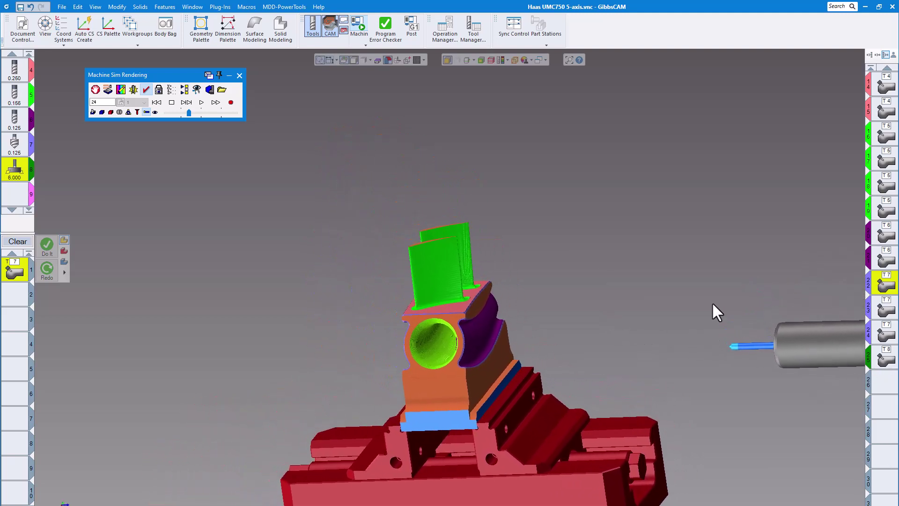
pyautogui.click(201, 103)
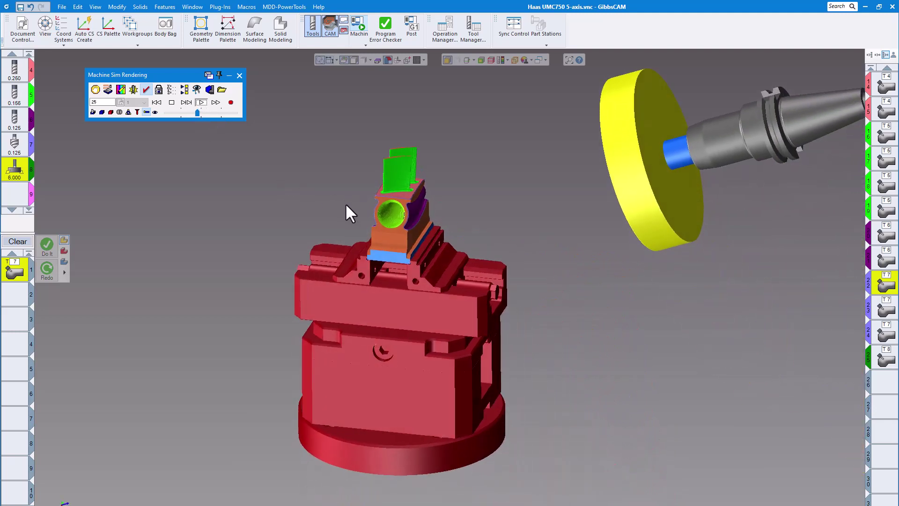
pyautogui.click(155, 112)
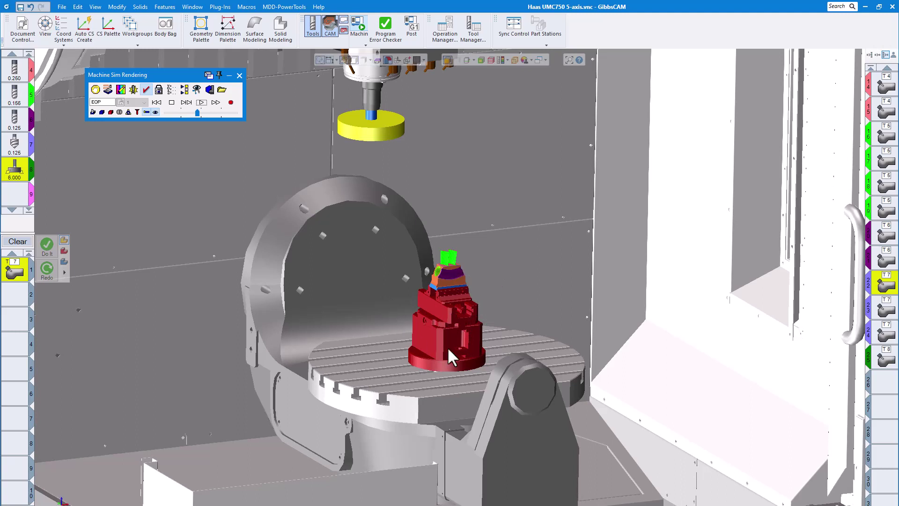
# Examine the machined part and fixture on the machine table from several sides and close the machine simulation.
pyautogui.scroll(-2, 440, 279)
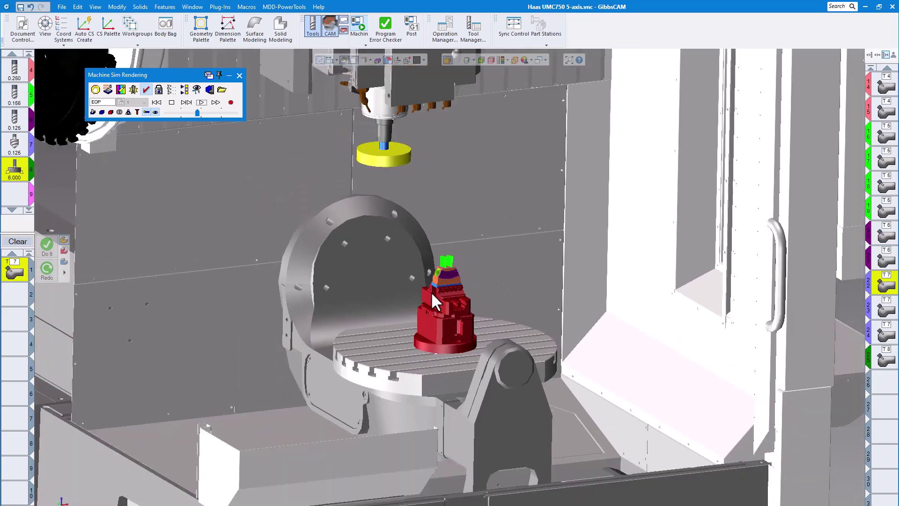
pyautogui.moveTo(430, 291); pyautogui.dragTo(417, 262, button='middle')
pyautogui.scroll(1, 417, 262)
pyautogui.scroll(10, 418, 263)
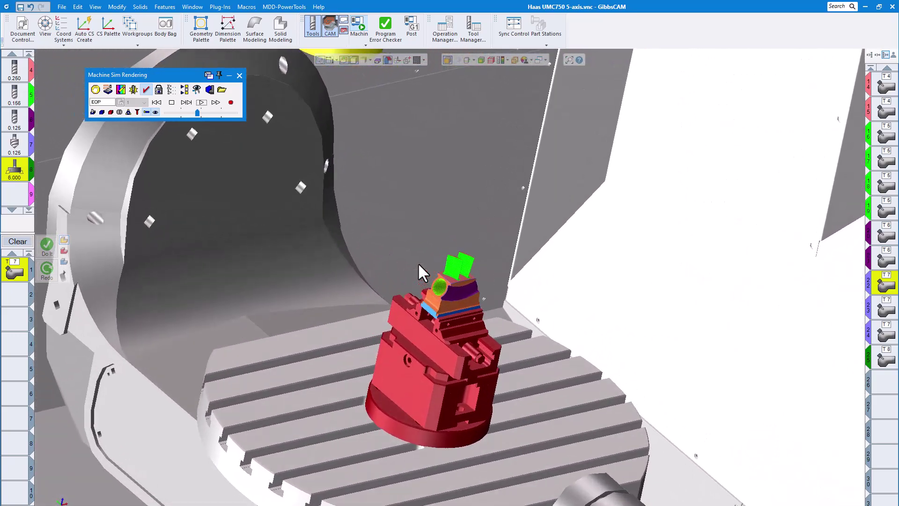
pyautogui.scroll(-2, 419, 264)
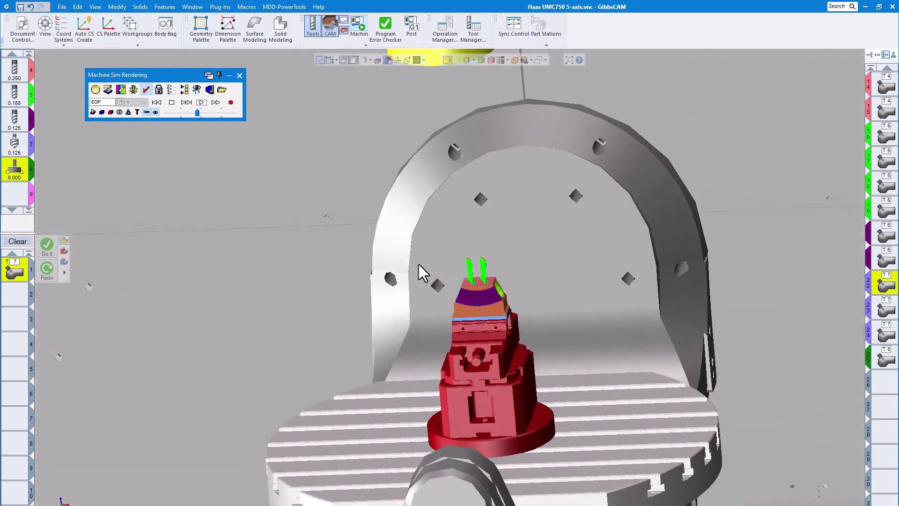
pyautogui.moveTo(418, 264); pyautogui.dragTo(422, 273, button='middle')
pyautogui.scroll(-6, 419, 267)
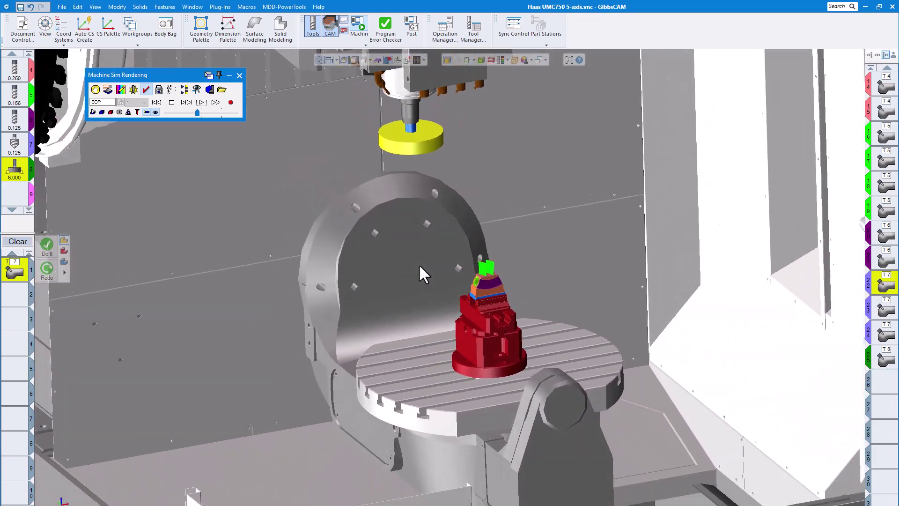
pyautogui.scroll(6, 419, 263)
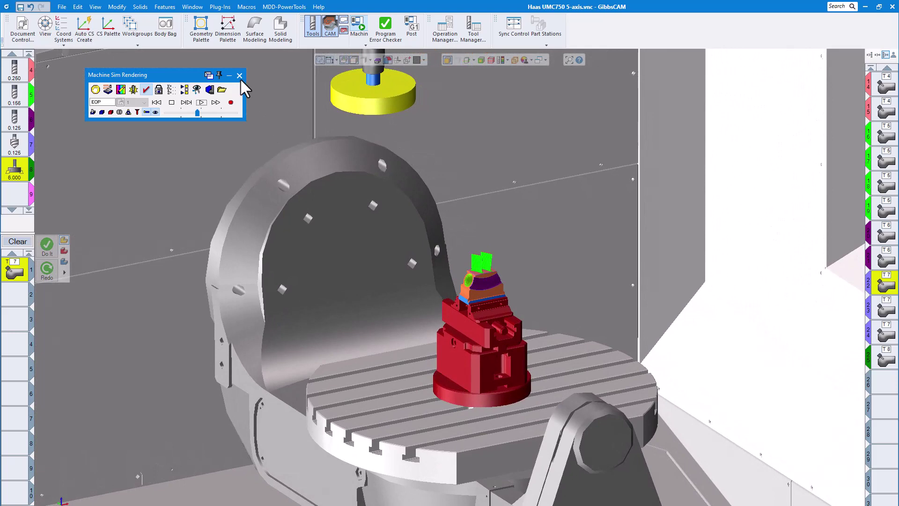
pyautogui.click(239, 75)
# Switch to the photo viewer, browse to the photo of the real part's port, examine the engraved text up close and close the viewer.
pyautogui.moveTo(594, 285); pyautogui.dragTo(614, 291, button='middle')
pyautogui.hotkey('alt', 'Tab')
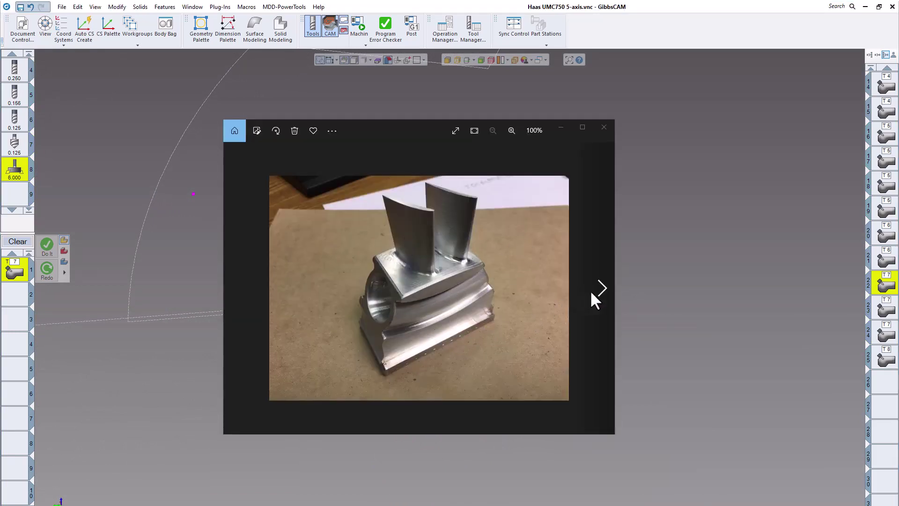
pyautogui.click(601, 295)
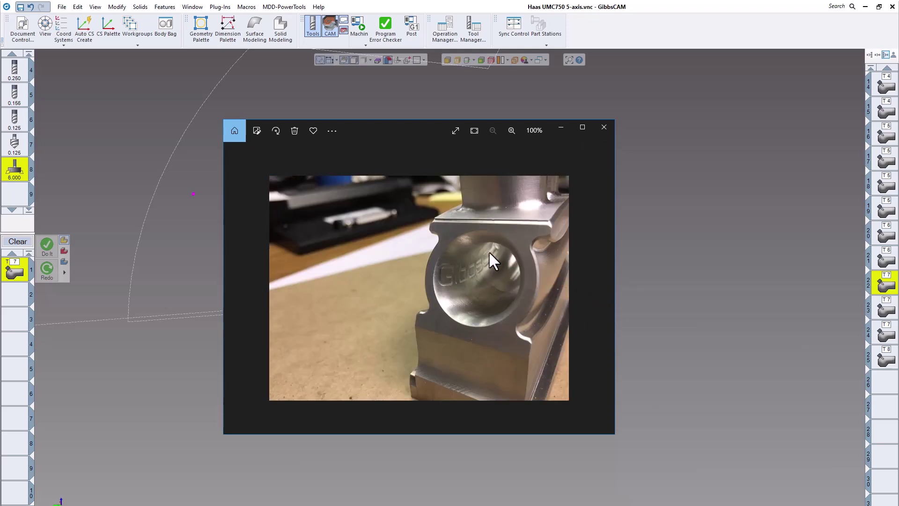
pyautogui.scroll(2, 490, 274)
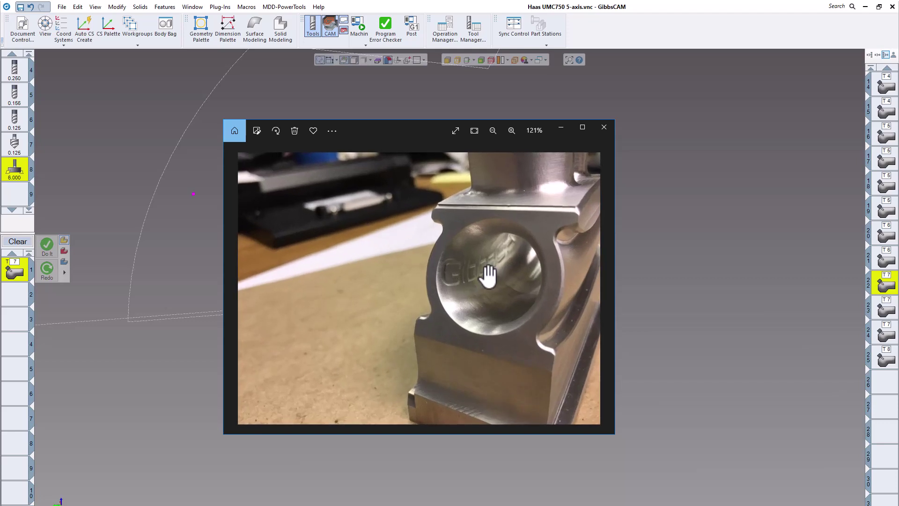
pyautogui.scroll(-2, 488, 274)
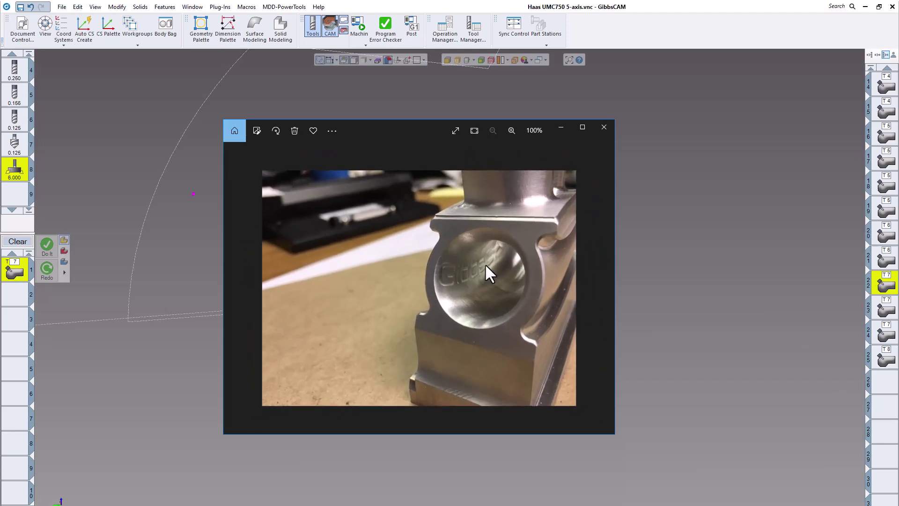
pyautogui.click(606, 127)
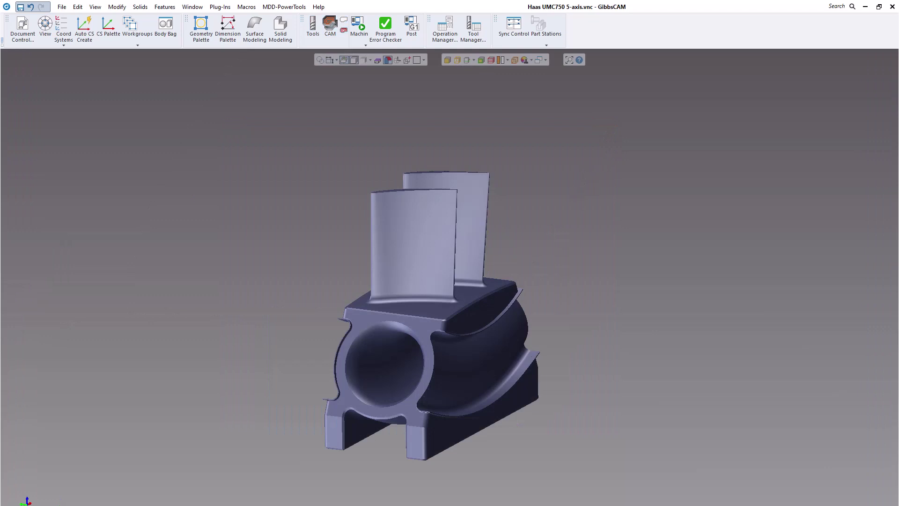
# Examine the solid model of the bladed part from above and all around, covering the blades, port and curved sides.
pyautogui.click(564, 270)
pyautogui.press('Up')
pyautogui.press('Up')
pyautogui.press('Up')
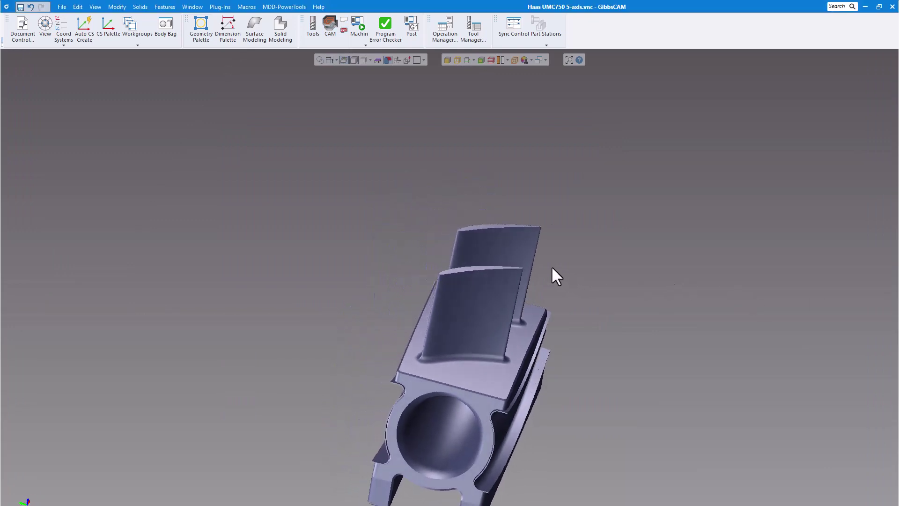
pyautogui.press('Left')
pyautogui.press('Left')
pyautogui.press('Left')
pyautogui.press('Left')
pyautogui.press('Left')
pyautogui.press('Left')
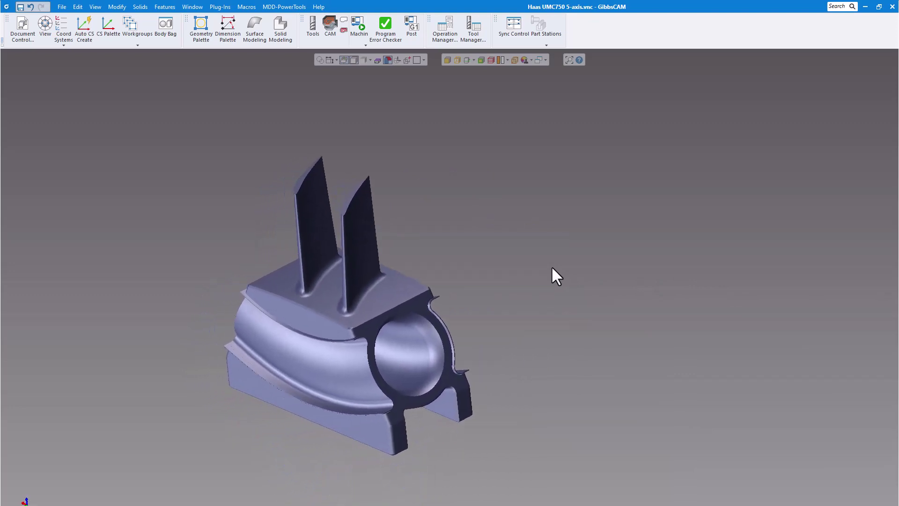
pyautogui.press('Left')
pyautogui.press('Left')
pyautogui.press('Left')
pyautogui.press('Left')
pyautogui.press('Left')
pyautogui.press('Left')
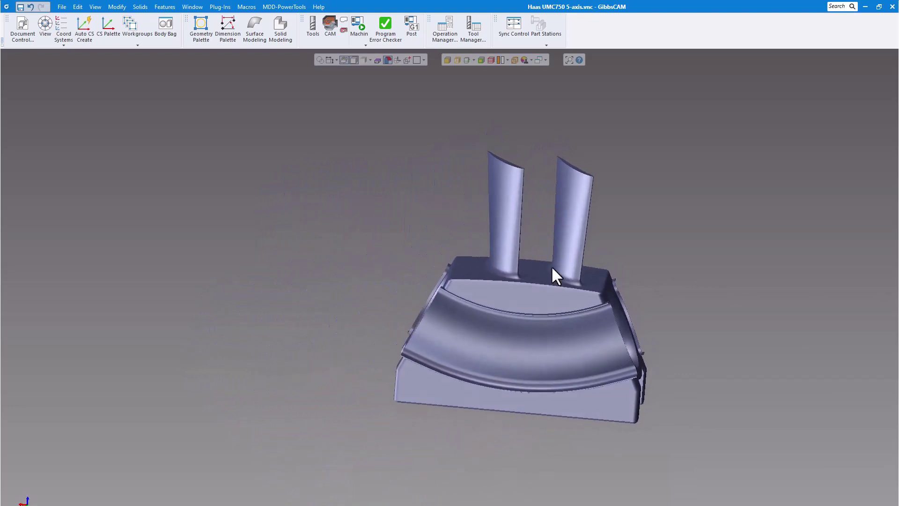
pyautogui.press('Left')
pyautogui.press('Left')
pyautogui.press('Left')
pyautogui.press('Left')
pyautogui.press('Left')
pyautogui.press('Left')
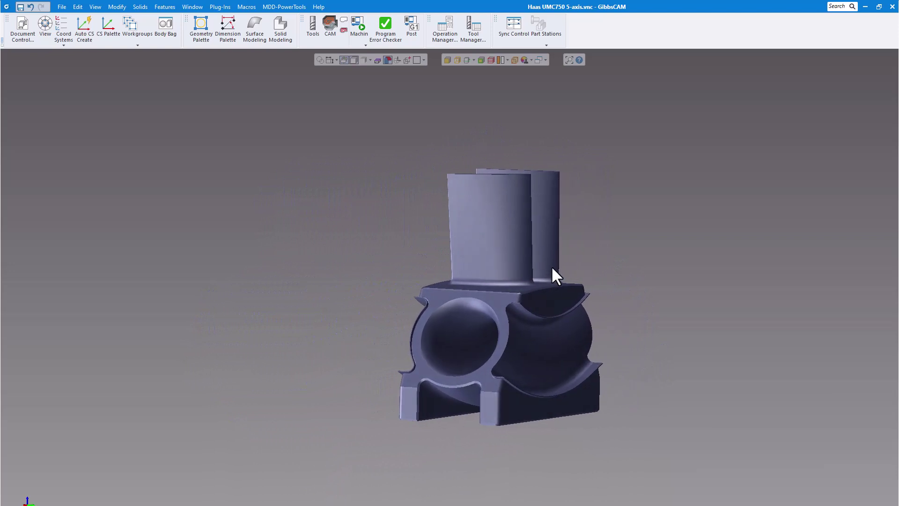
pyautogui.press('Left')
pyautogui.press('Left')
pyautogui.press('Left')
pyautogui.press('Left')
pyautogui.press('Left')
pyautogui.press('Left')
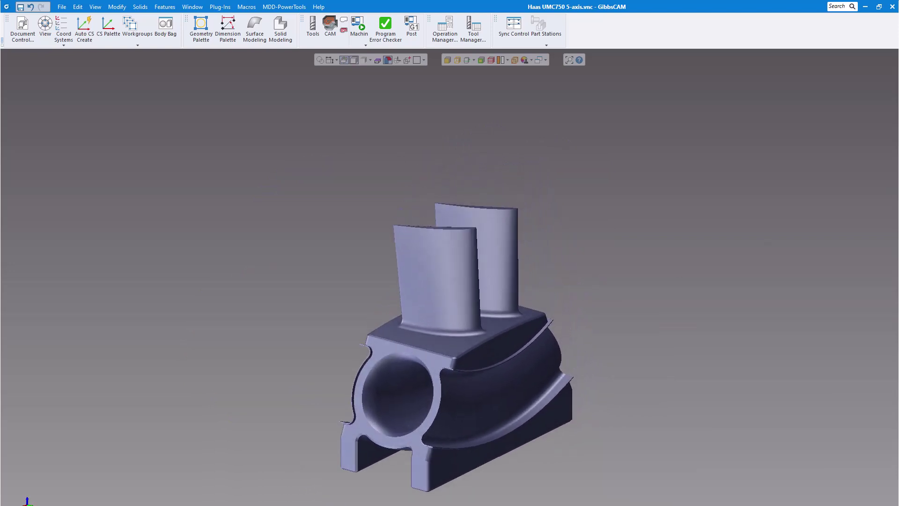